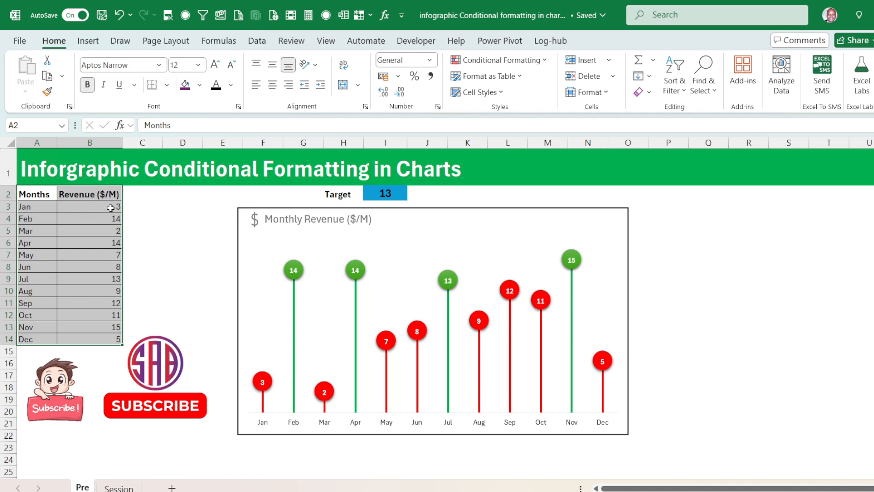
# Test the chart with a target of 5 and a target of 8 in cell I2.
pyautogui.click(388, 195)
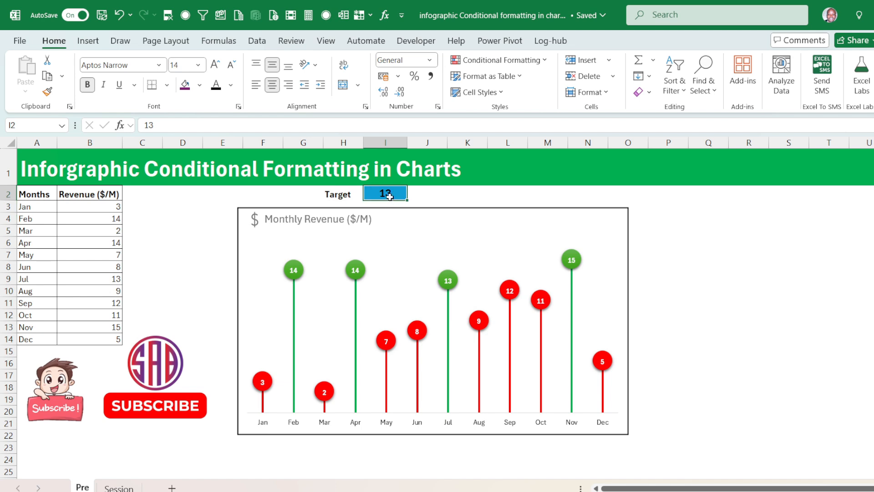
pyautogui.write('5')
pyautogui.press('Return')
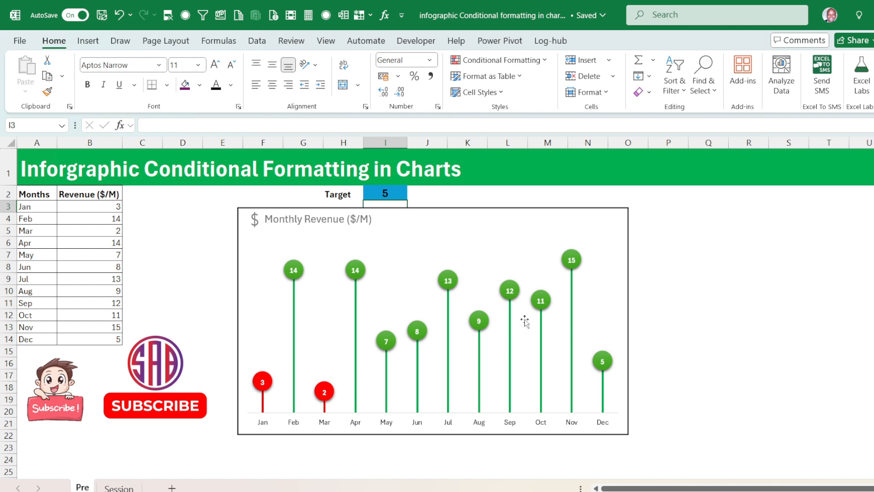
pyautogui.click(393, 346)
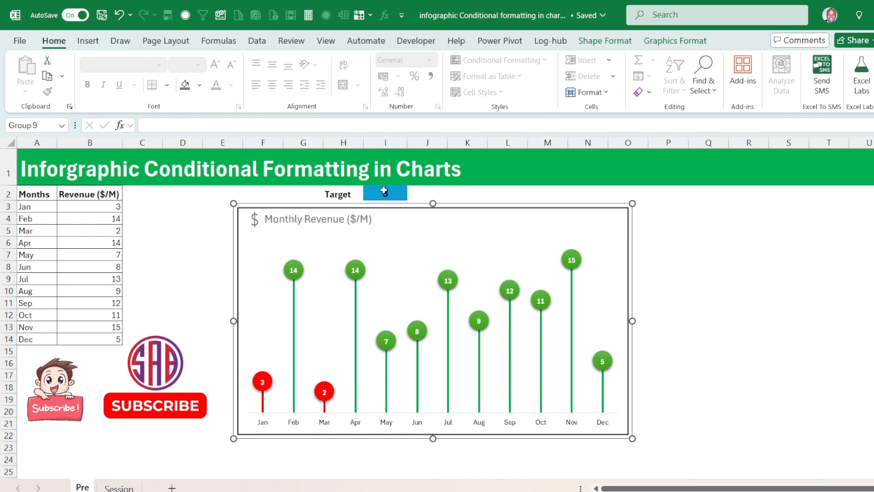
pyautogui.click(386, 193)
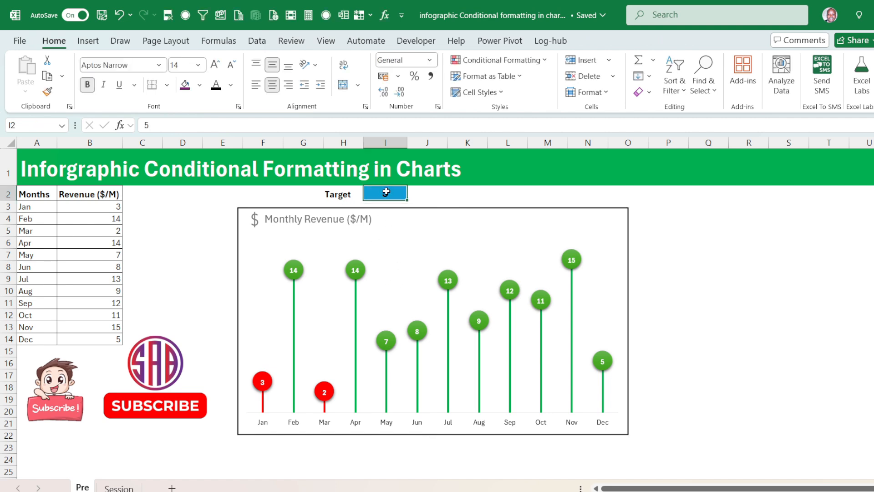
pyautogui.write('8')
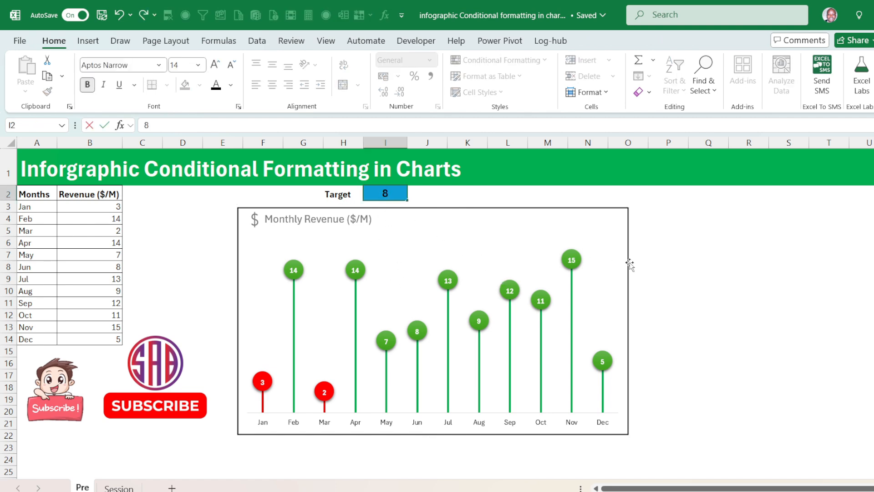
pyautogui.press('Return')
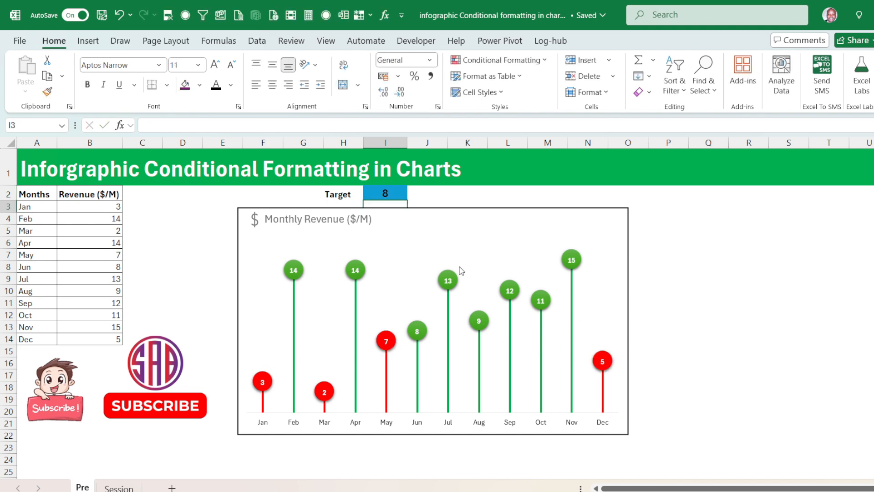
# Set the target in cell I2 to 9.
pyautogui.click(394, 192)
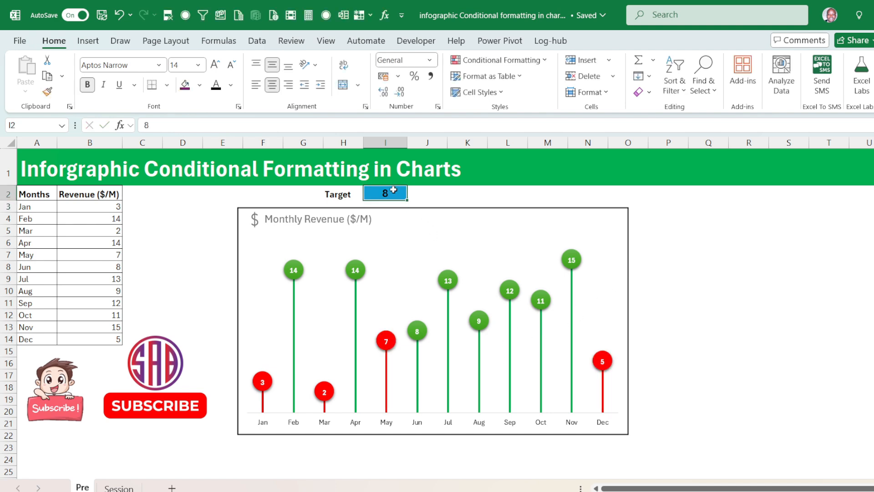
pyautogui.write('9')
pyautogui.press('Return')
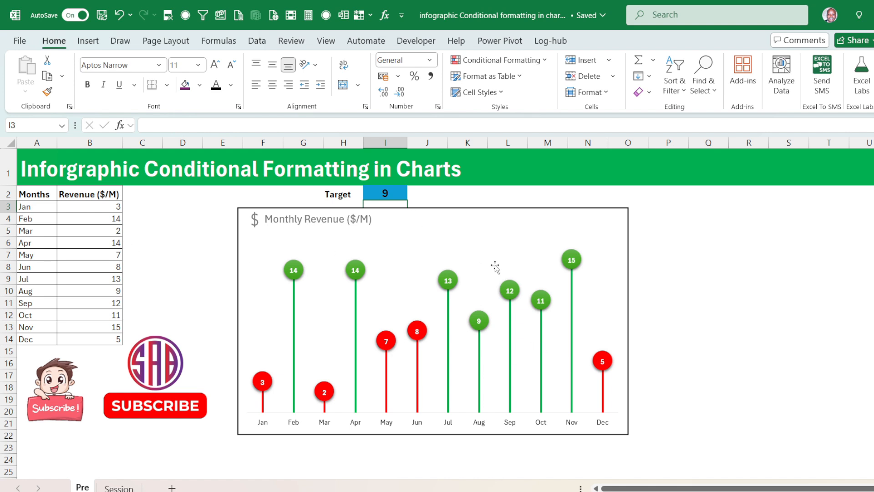
# Change the monthly revenue figures to 2 for April, 20 for March and 7 for December.
pyautogui.click(114, 245)
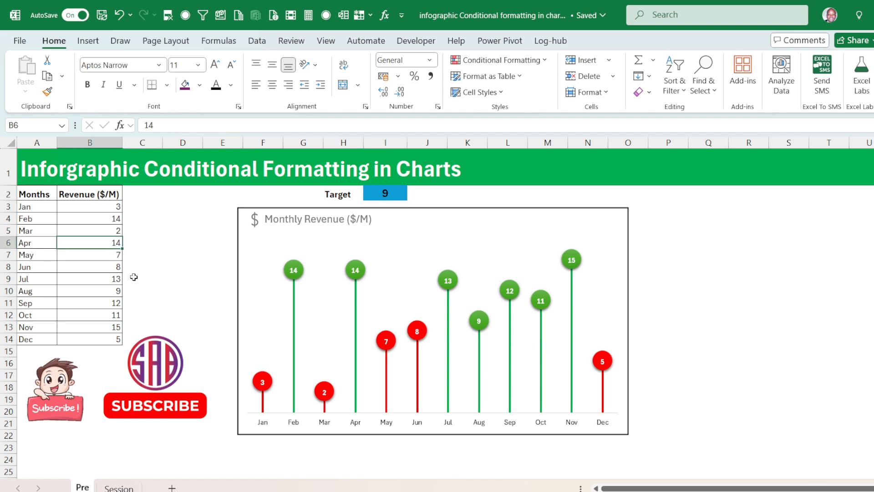
pyautogui.write('2')
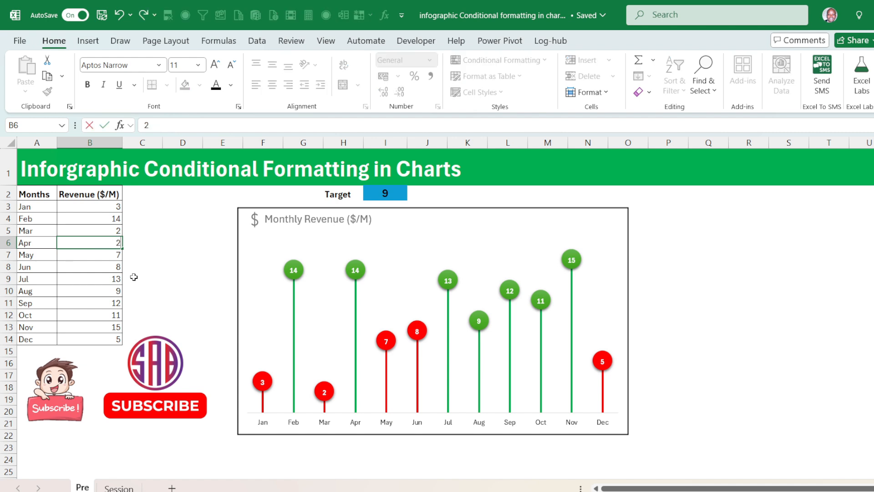
pyautogui.press('Return')
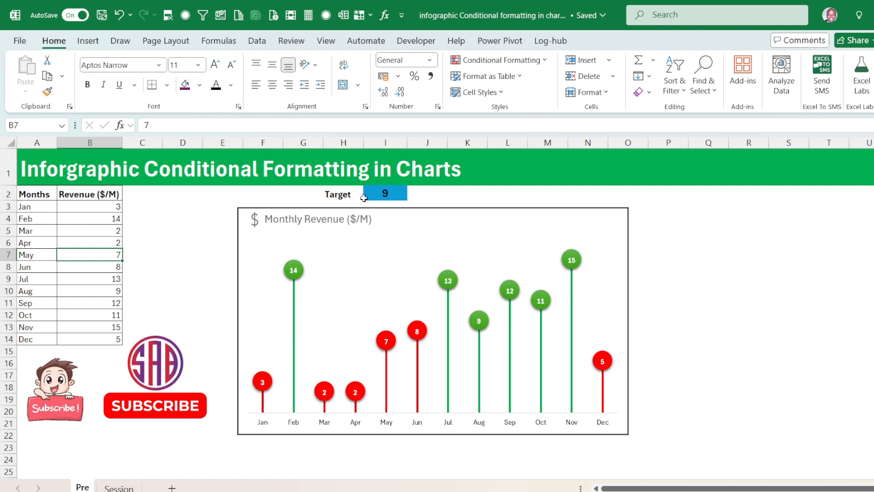
pyautogui.click(120, 232)
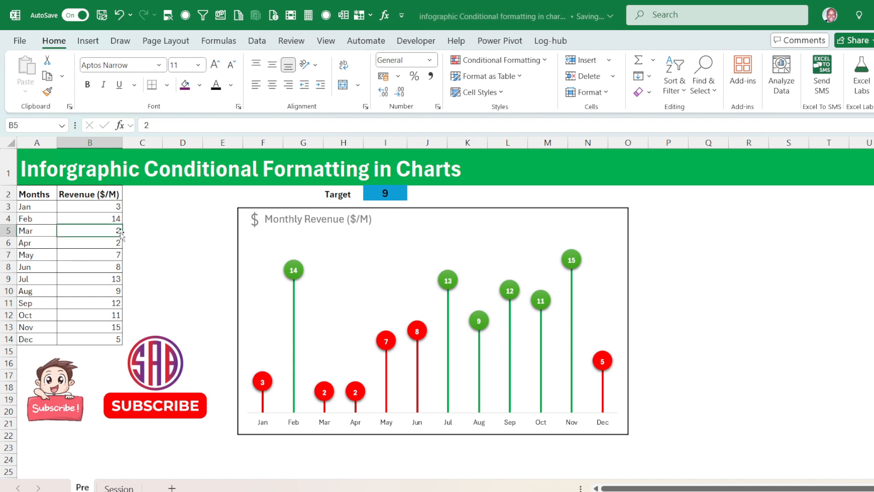
pyautogui.write('20')
pyautogui.press('Return')
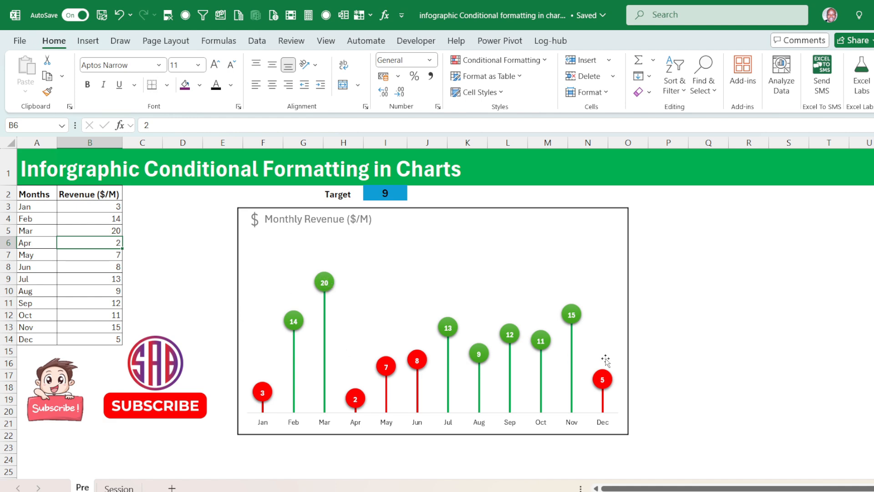
pyautogui.click(109, 340)
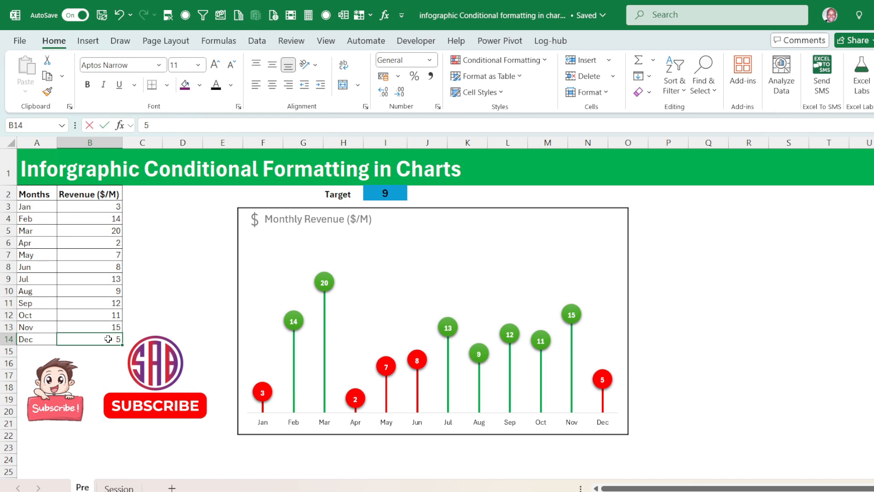
pyautogui.write('7')
pyautogui.press('Return')
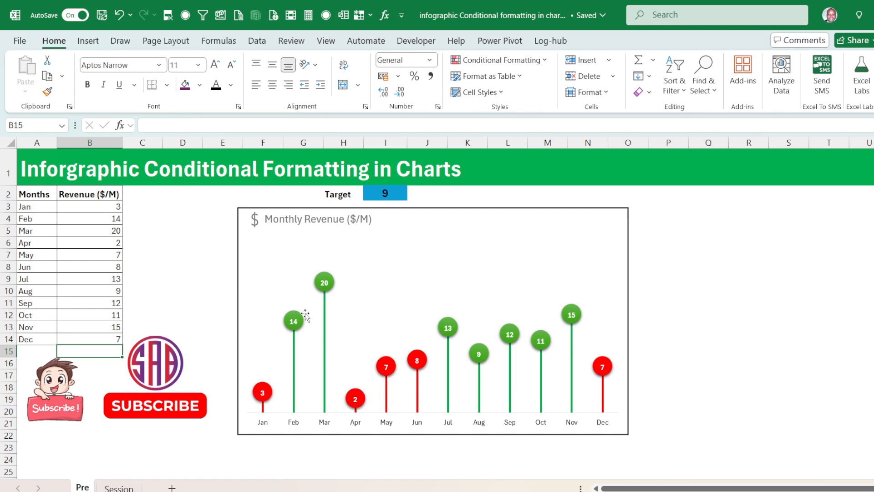
# Switch to the Session sheet and hide its gridlines.
pyautogui.click(120, 487)
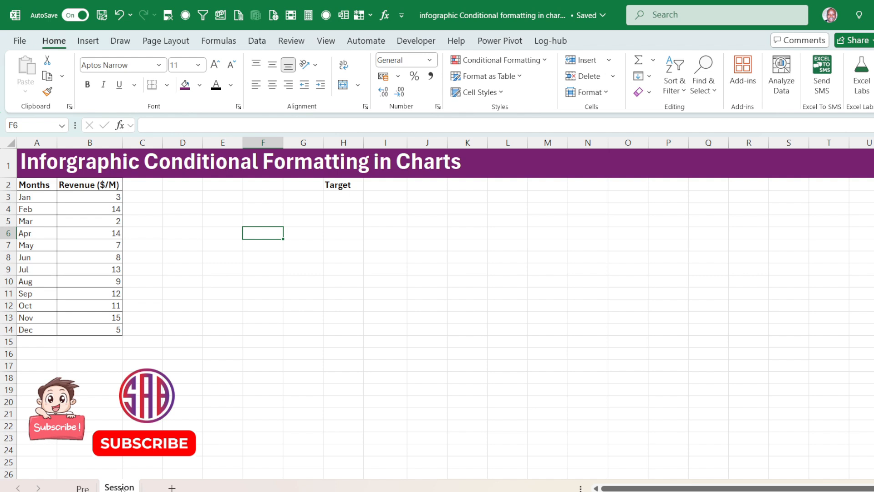
pyautogui.click(252, 292)
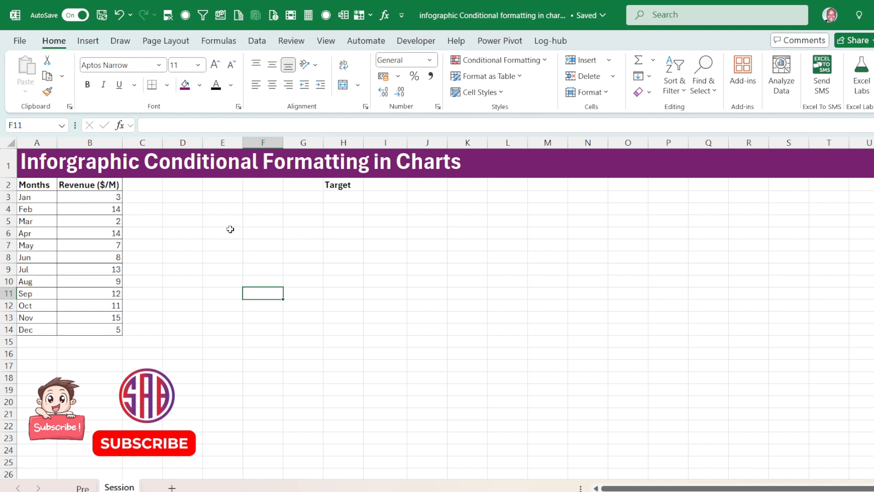
pyautogui.click(246, 245)
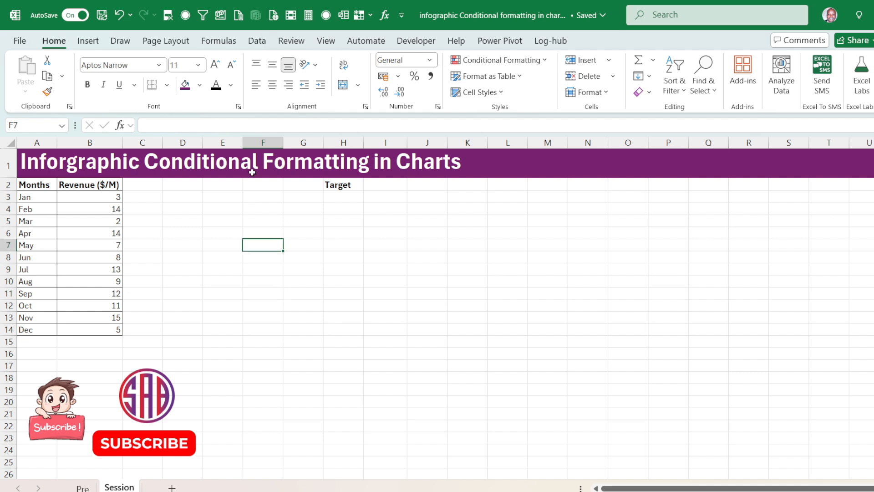
pyautogui.click(331, 42)
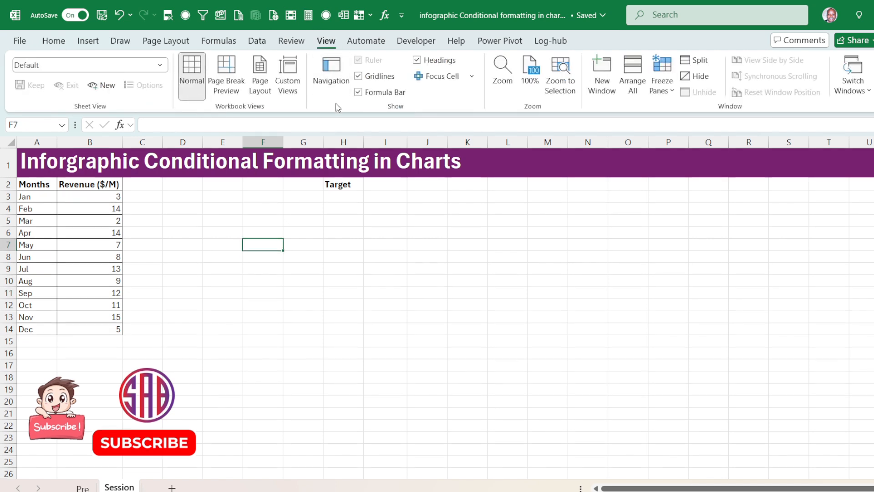
pyautogui.click(358, 76)
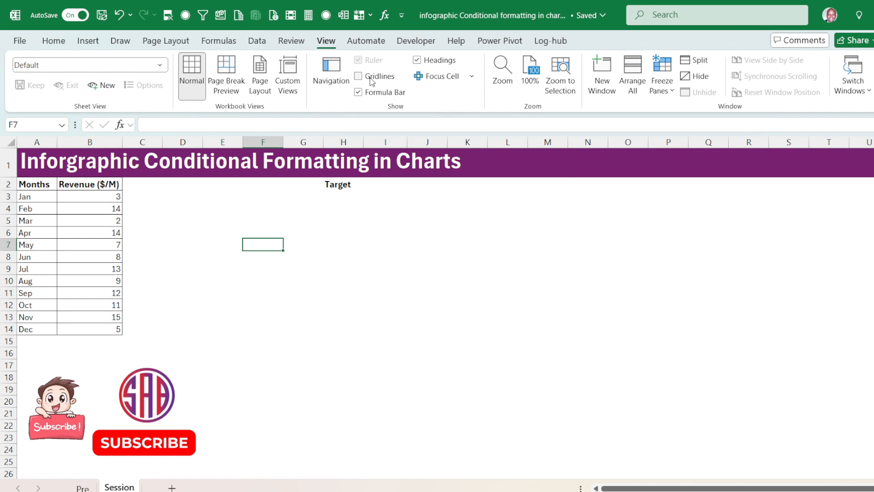
pyautogui.click(435, 222)
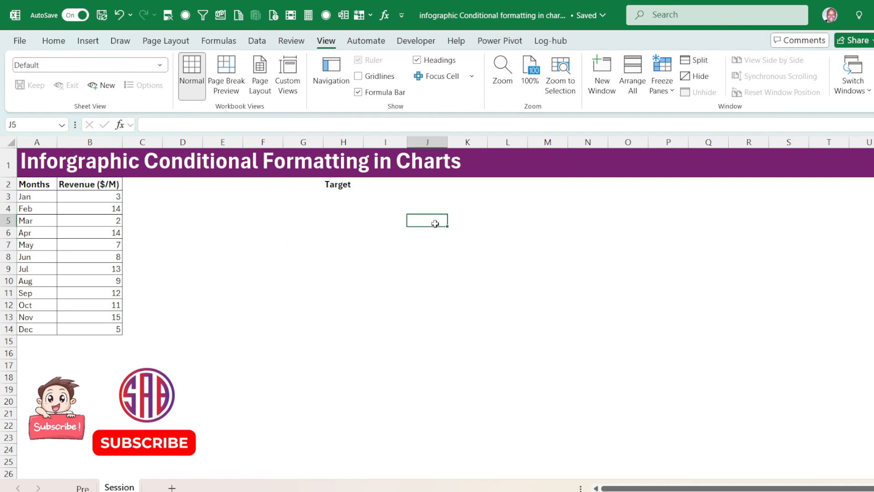
# Move the cartoon, SUBSCRIBE button and SAB logo pictures further down below the revenue table, to about rows 22 to 28.
pyautogui.click(63, 401)
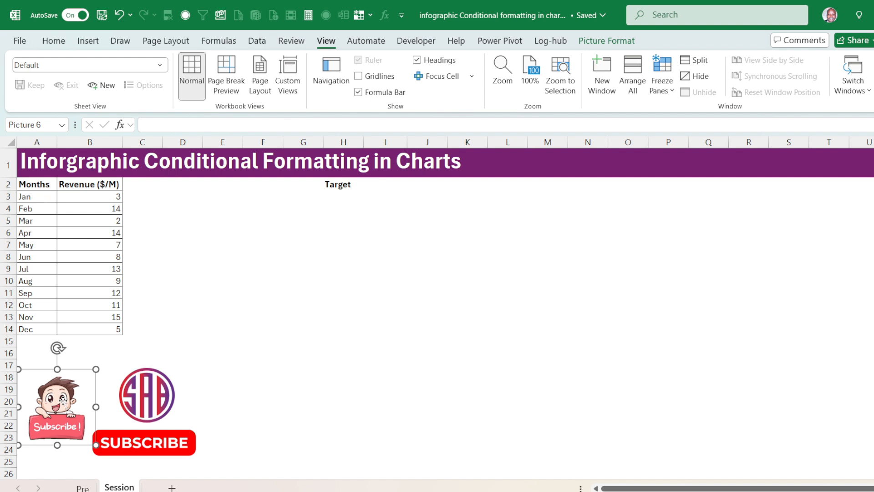
pyautogui.moveTo(63, 400); pyautogui.dragTo(74, 456)
pyautogui.moveTo(155, 443); pyautogui.dragTo(179, 469)
pyautogui.moveTo(157, 411); pyautogui.dragTo(174, 450)
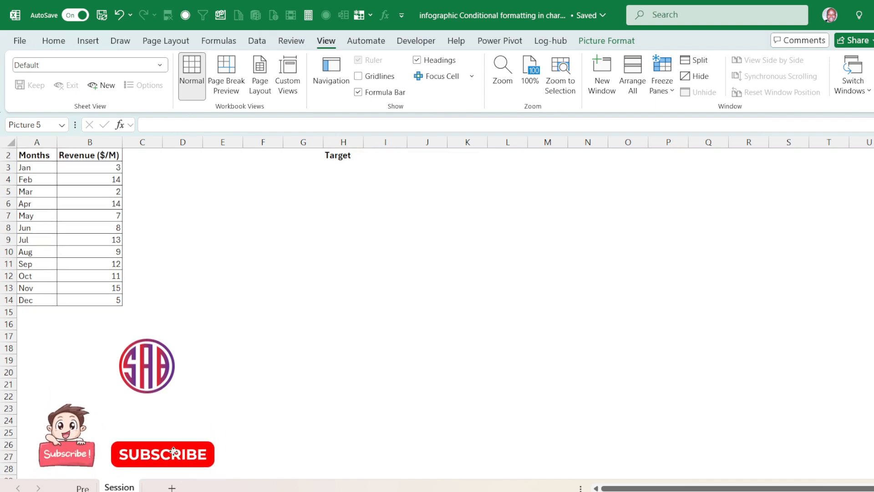
pyautogui.moveTo(169, 353); pyautogui.dragTo(139, 407)
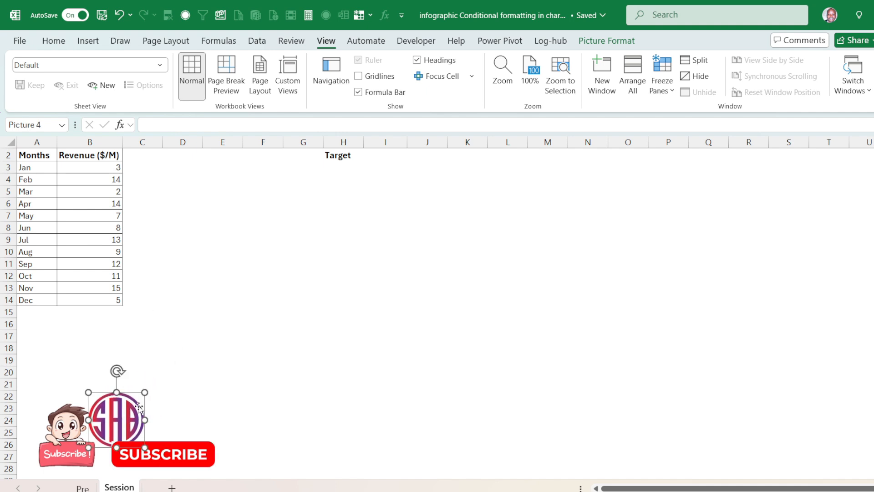
pyautogui.scroll(1, 167, 331)
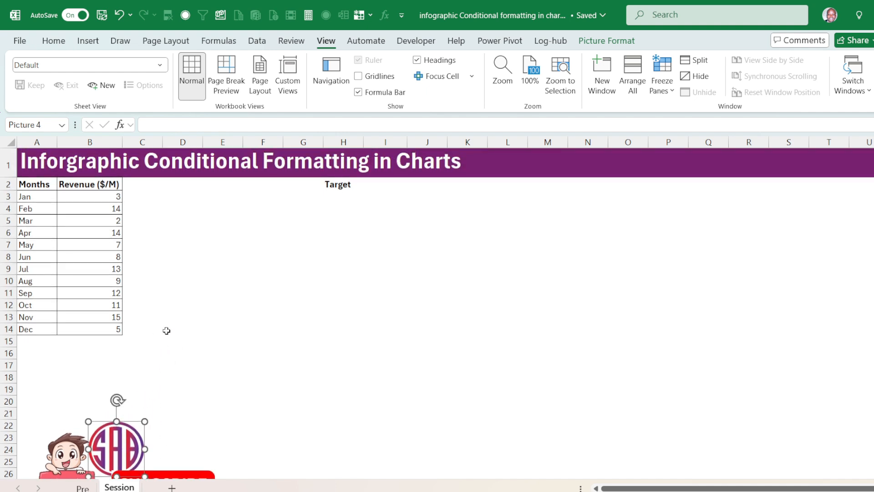
pyautogui.click(180, 242)
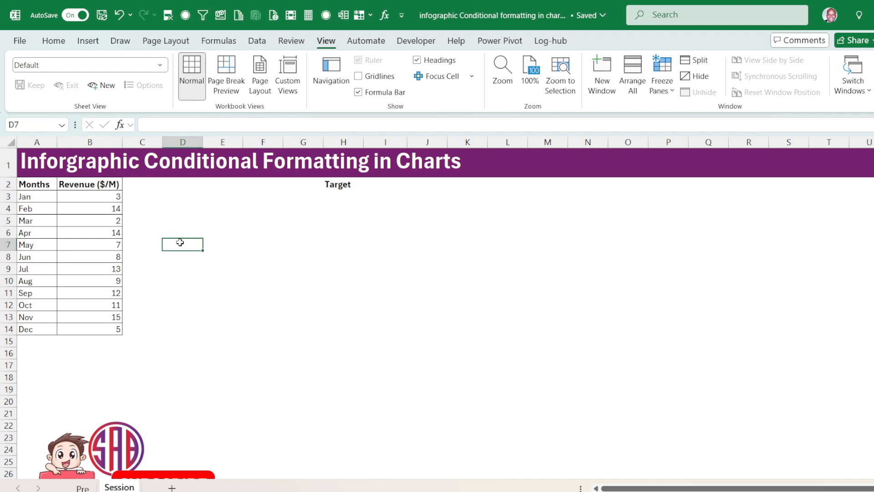
# Add the column headers Above in C2 and Below in D2 beside the revenue column.
pyautogui.click(148, 185)
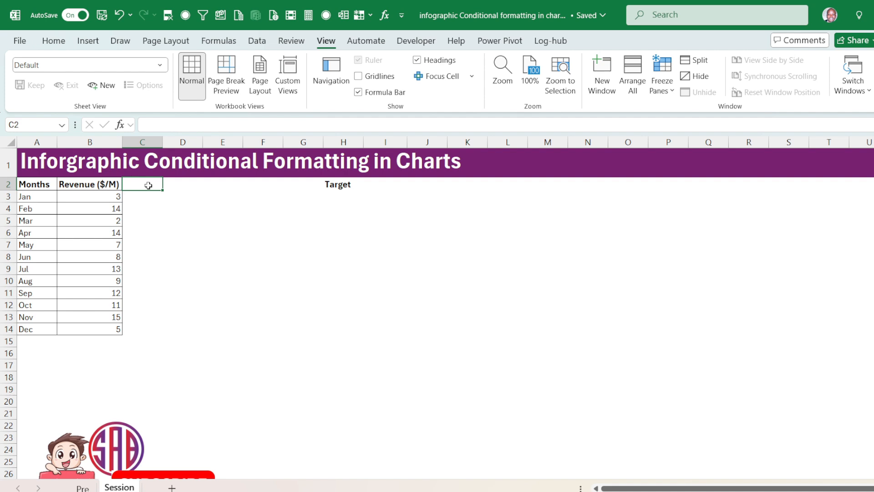
pyautogui.write('Above')
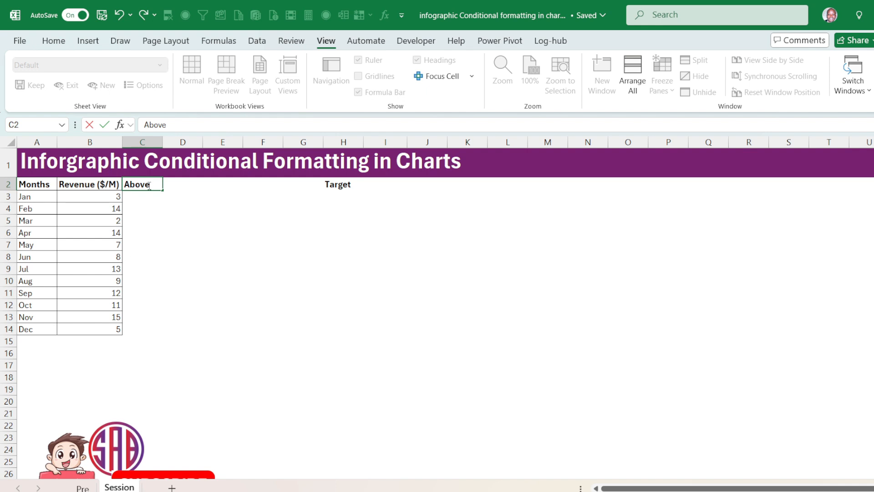
pyautogui.press('Tab')
pyautogui.write('Be')
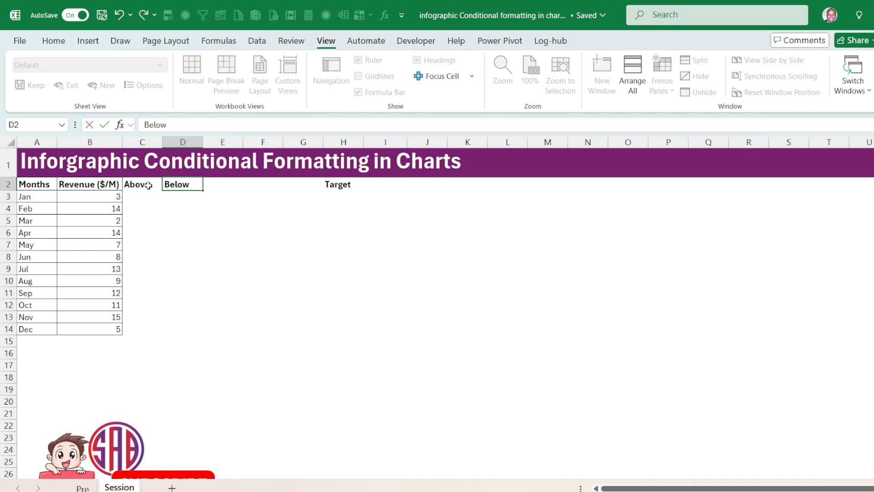
pyautogui.press('Return')
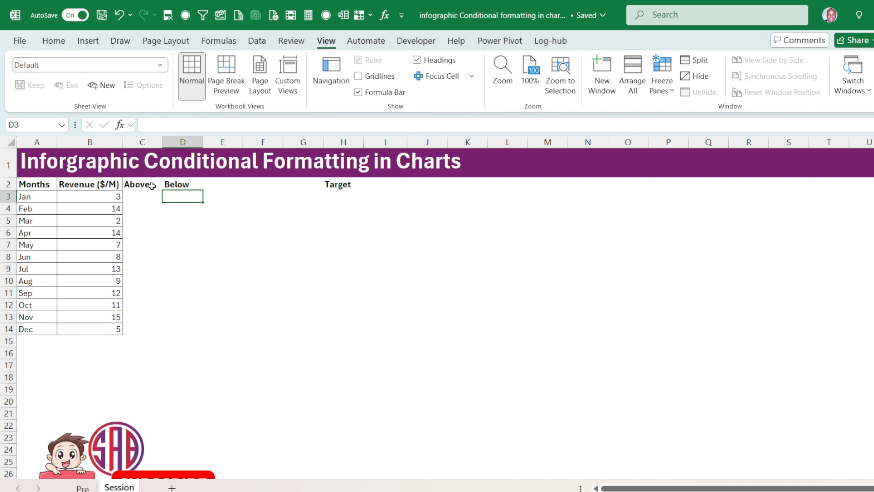
# Fill the target cell I2 with light blue and enter a target of 6.
pyautogui.click(381, 184)
pyautogui.click(54, 41)
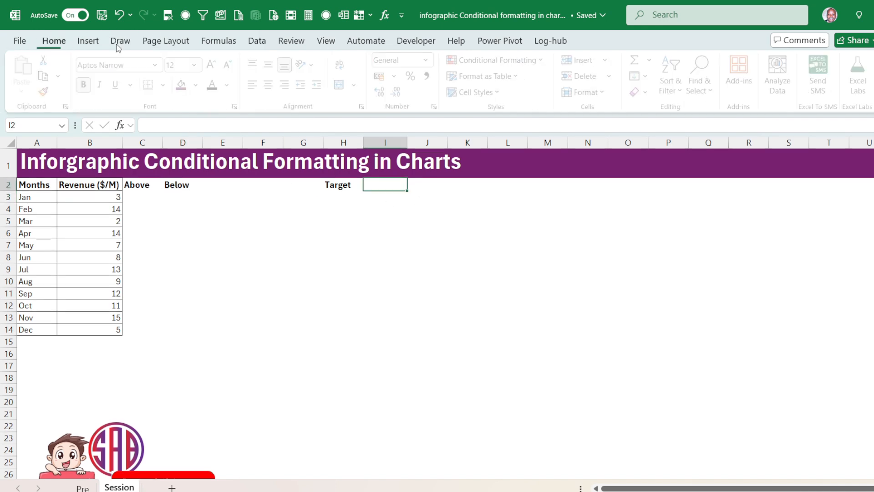
pyautogui.click(199, 86)
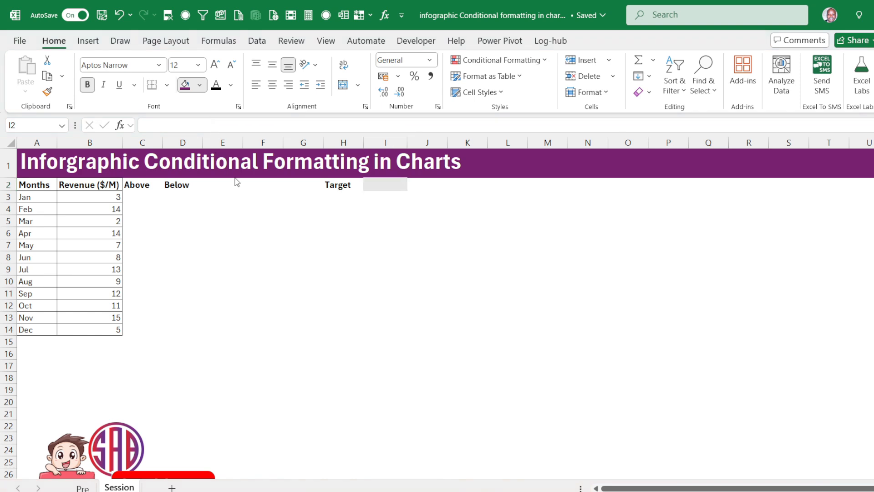
pyautogui.click(262, 199)
pyautogui.click(391, 187)
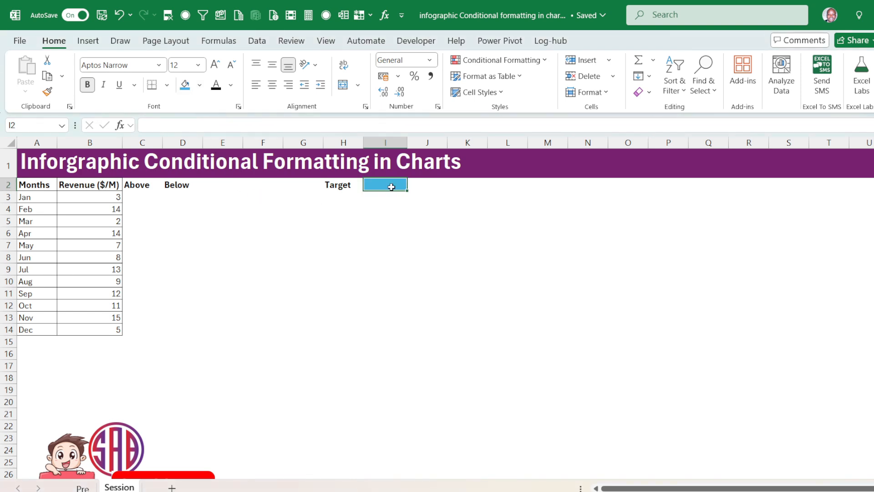
pyautogui.write('6')
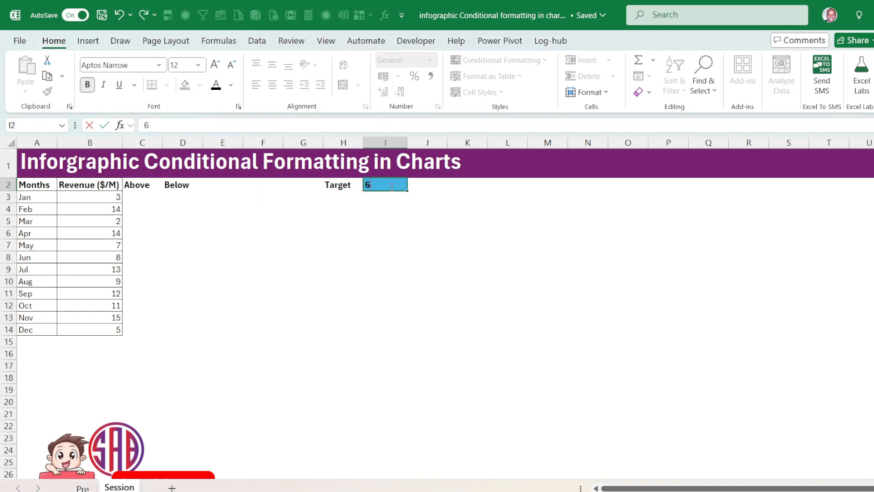
pyautogui.click(505, 255)
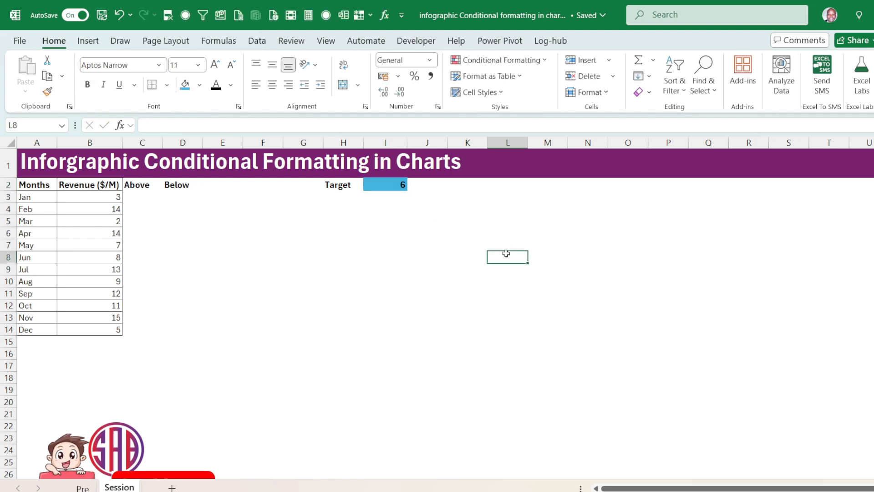
# Enter the formula =IF(B3>=I2,B3,NA()) in C3, the January cell of the Above column.
pyautogui.click(138, 201)
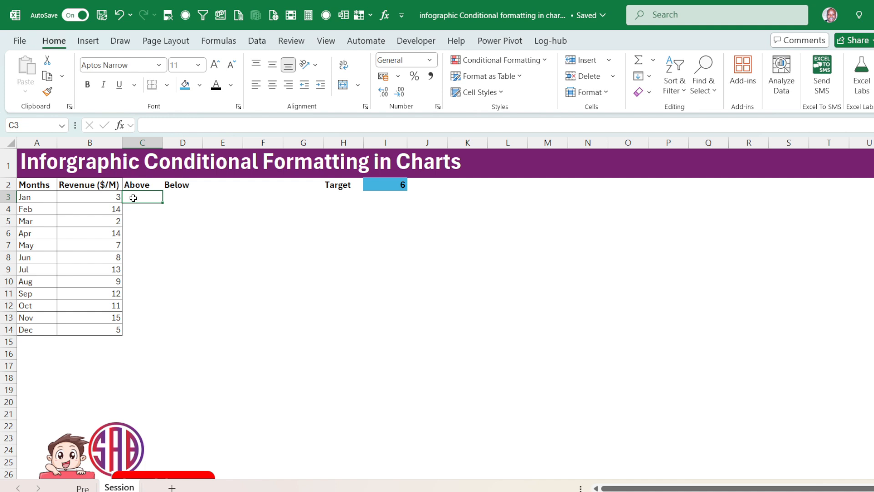
pyautogui.write('=')
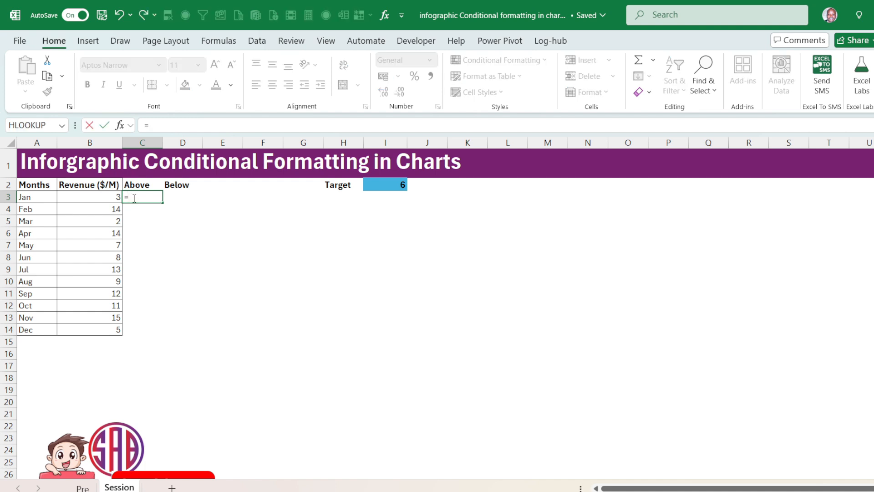
pyautogui.write('if')
pyautogui.press('Tab')
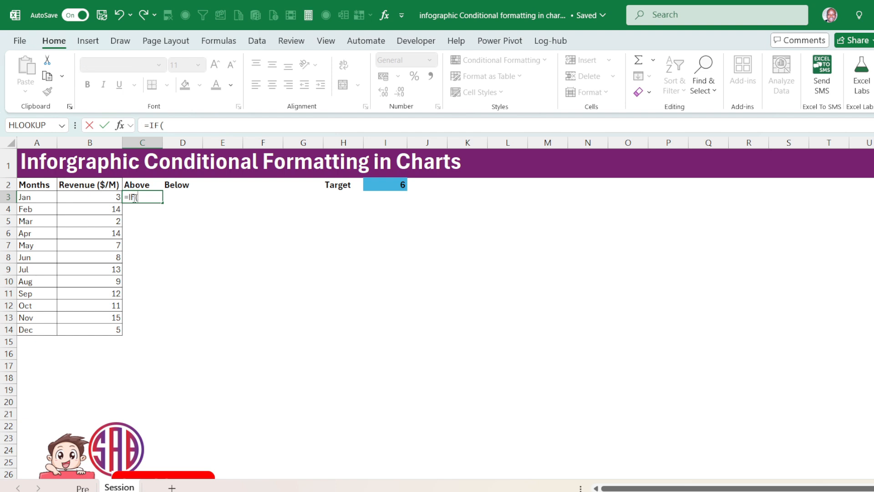
pyautogui.click(104, 198)
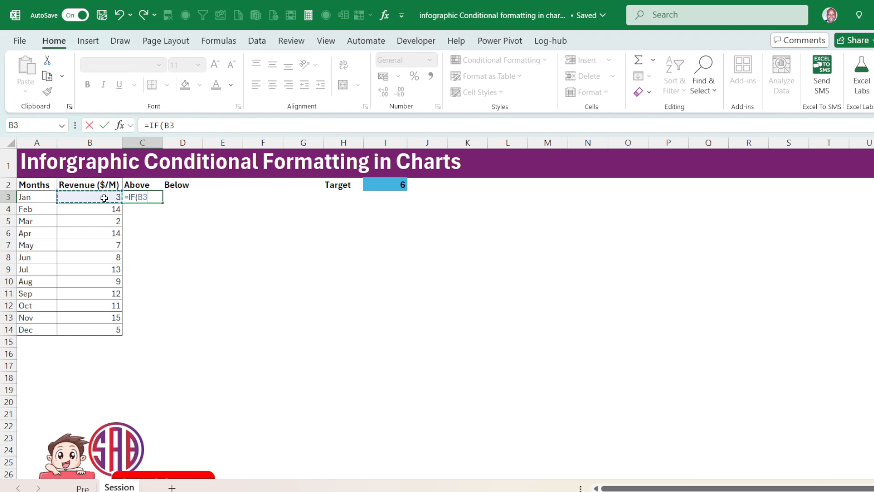
pyautogui.write('>=')
pyautogui.click(373, 183)
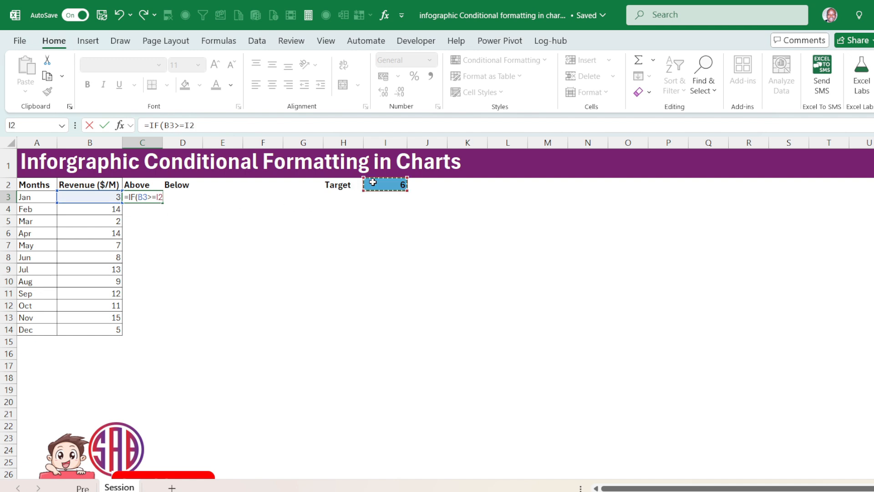
pyautogui.write(',')
pyautogui.click(109, 197)
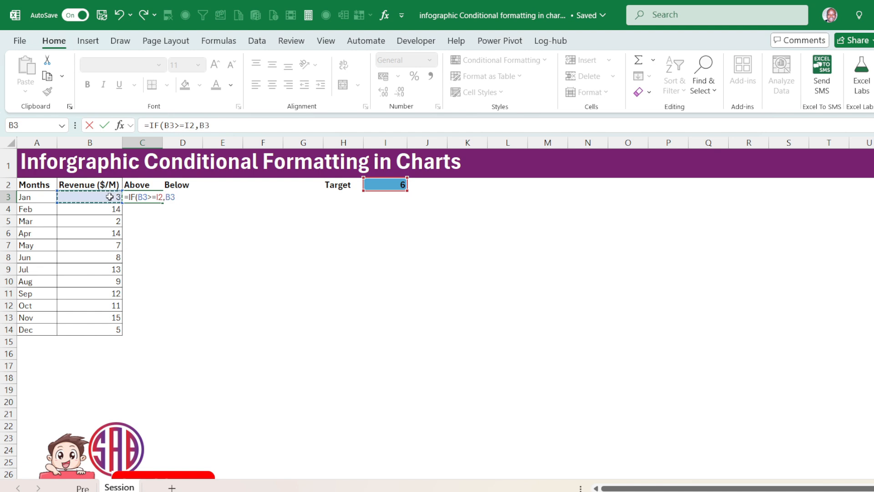
pyautogui.write(',NA(')
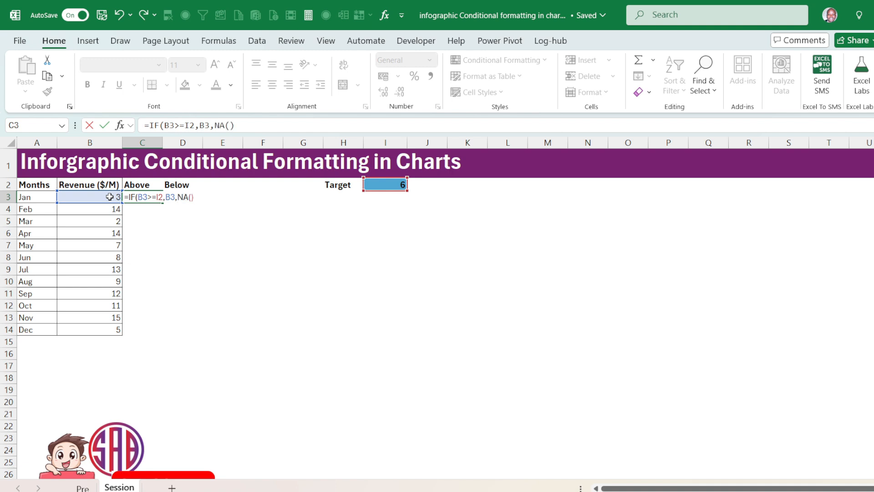
pyautogui.write('))')
pyautogui.press('Return')
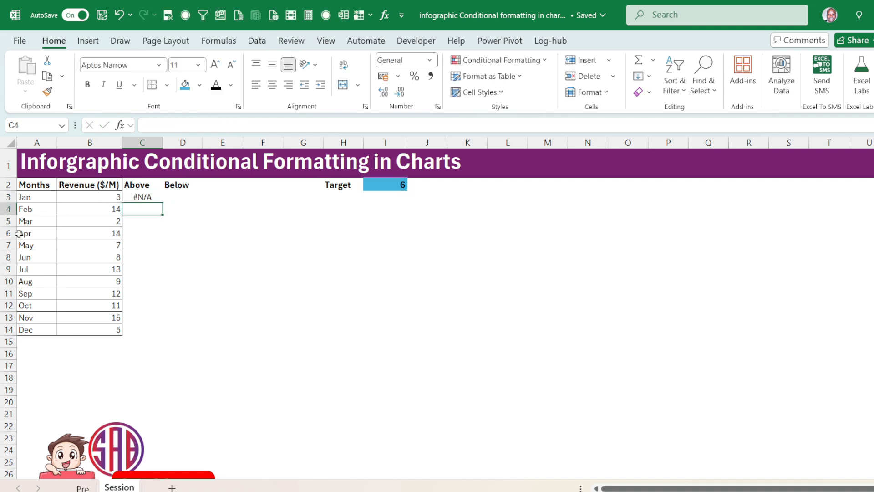
# Try to fill the Above formula from C3 down to C14, and undo the fill.
pyautogui.click(144, 197)
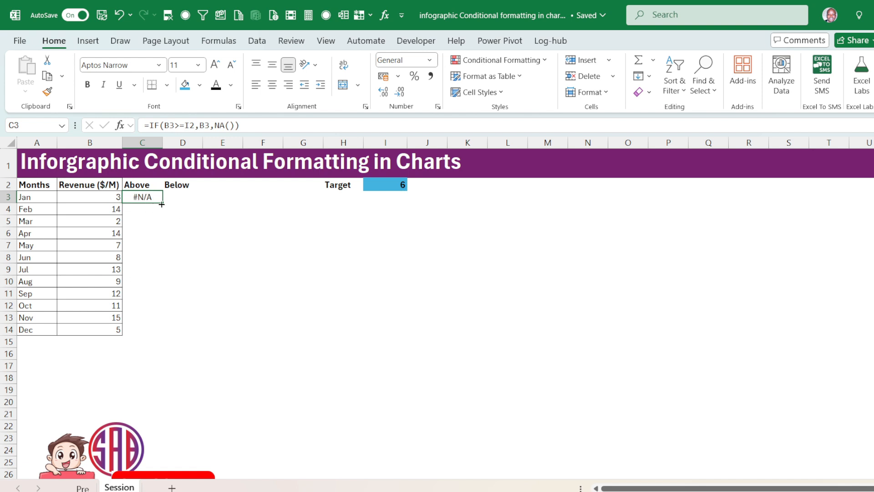
pyautogui.moveTo(163, 203); pyautogui.dragTo(165, 338)
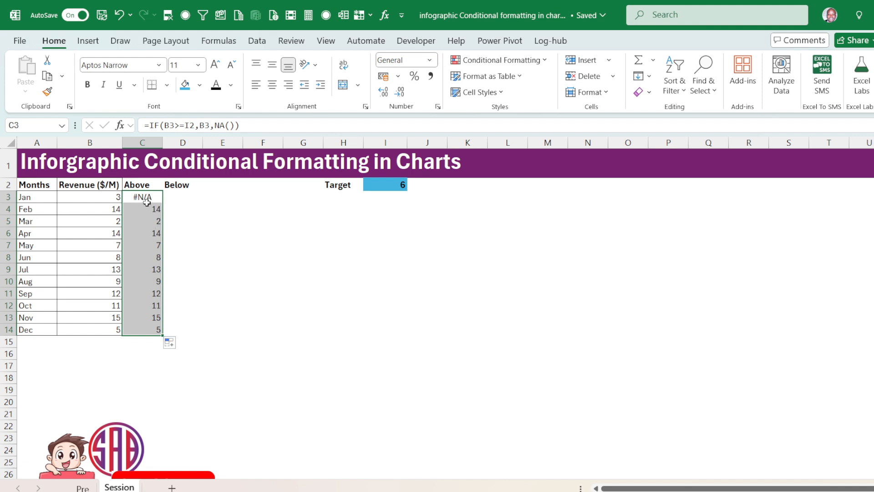
pyautogui.click(147, 201)
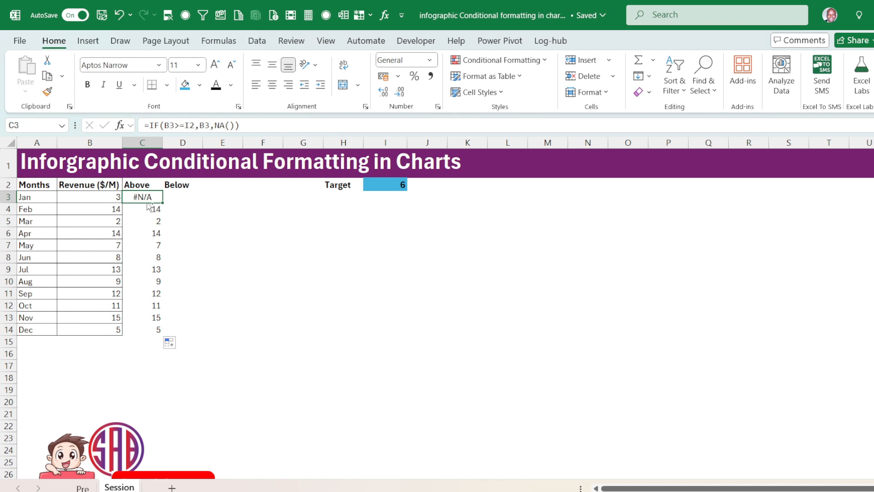
pyautogui.hotkey('ctrl', 'z')
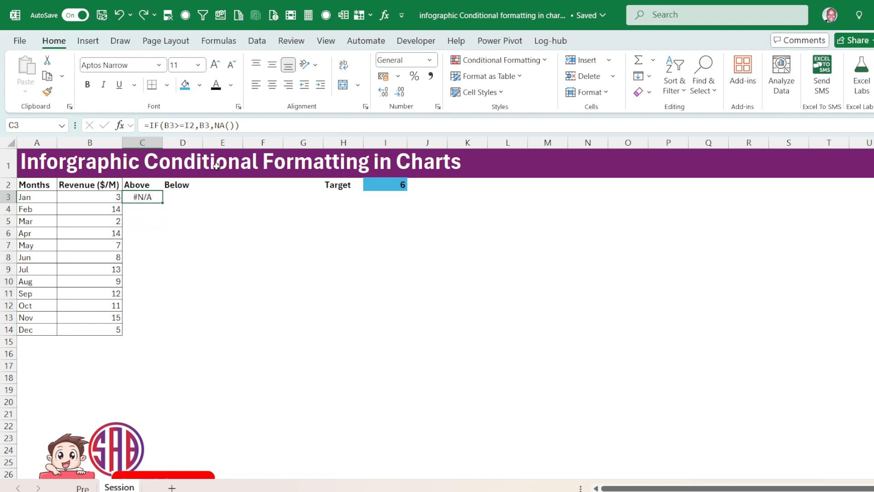
# Make the target reference in C3's formula absolute as $I$2 and fill the formula down to C14.
pyautogui.click(383, 183)
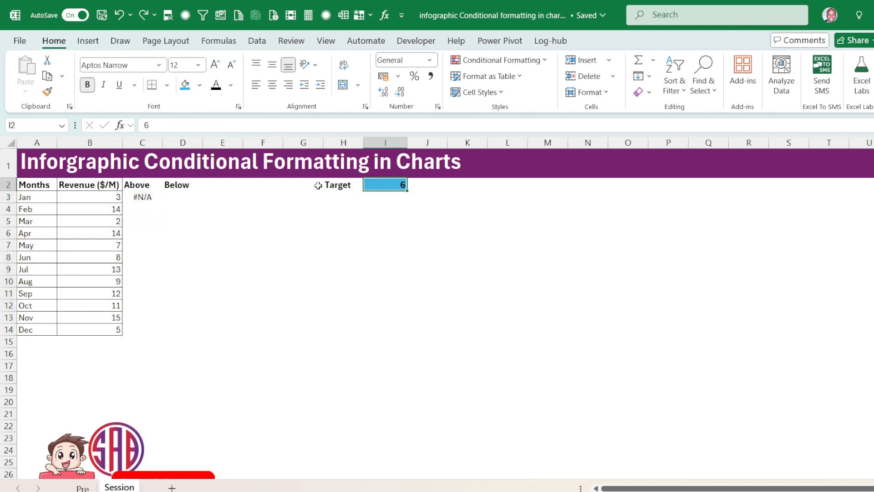
pyautogui.click(155, 198)
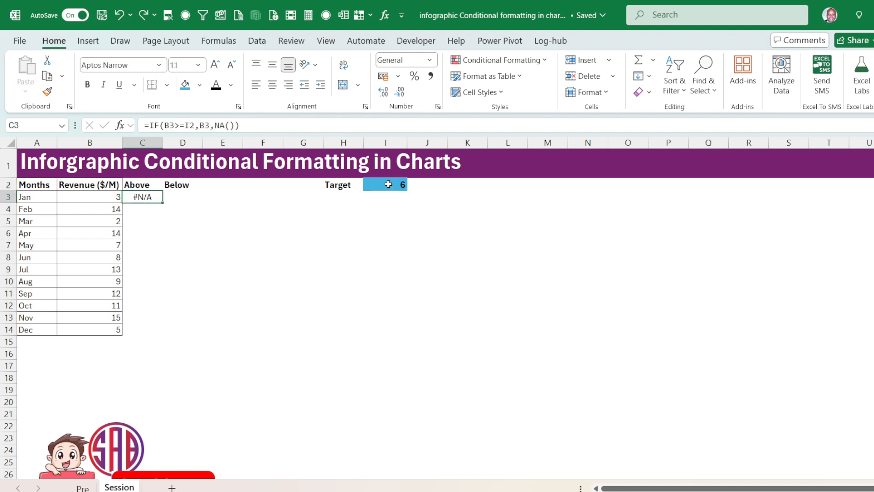
pyautogui.click(191, 125)
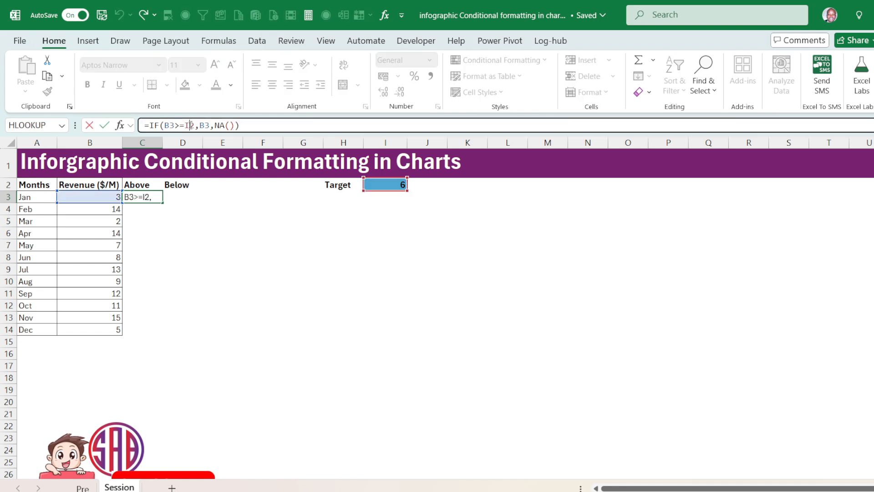
pyautogui.doubleClick(190, 125)
pyautogui.press('F4')
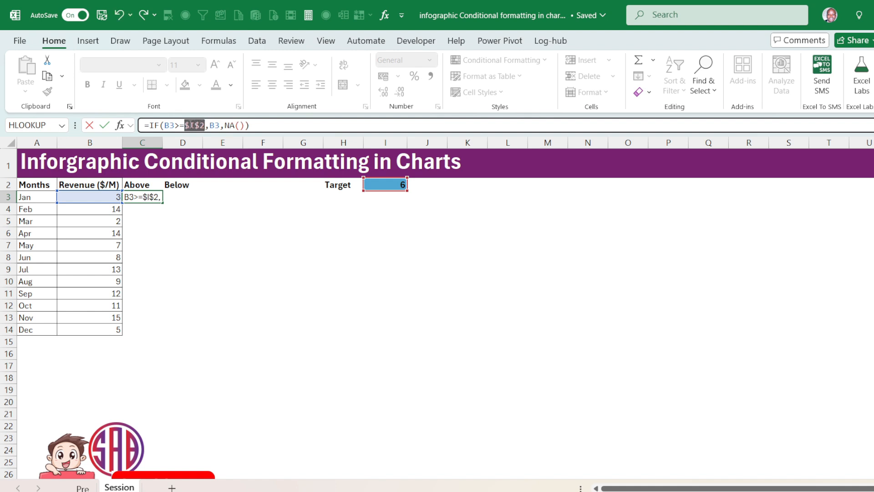
pyautogui.press('Return')
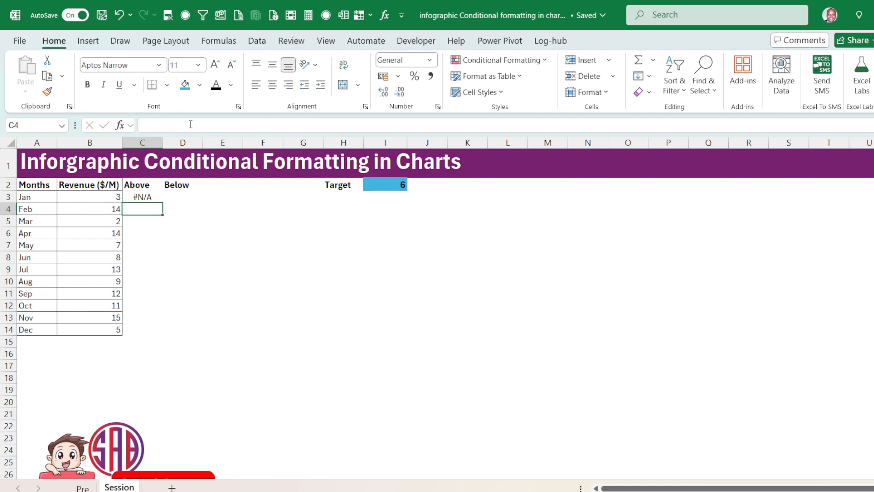
pyautogui.click(153, 199)
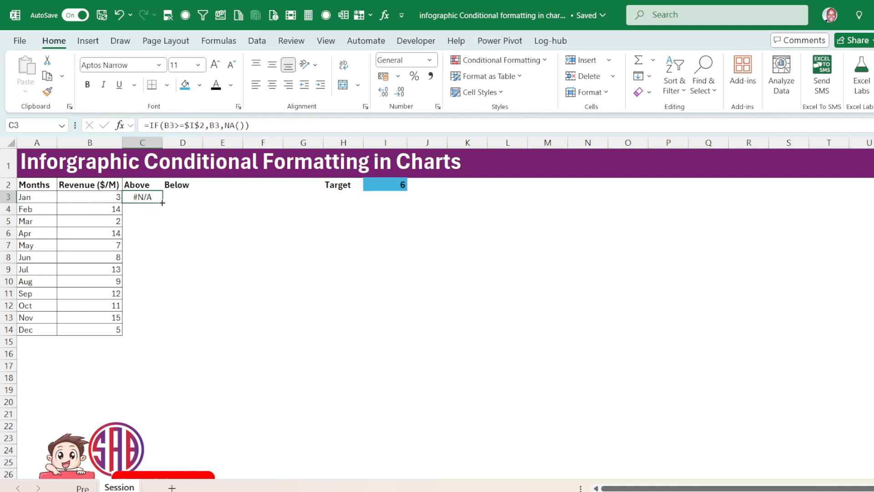
pyautogui.moveTo(162, 202); pyautogui.dragTo(141, 334)
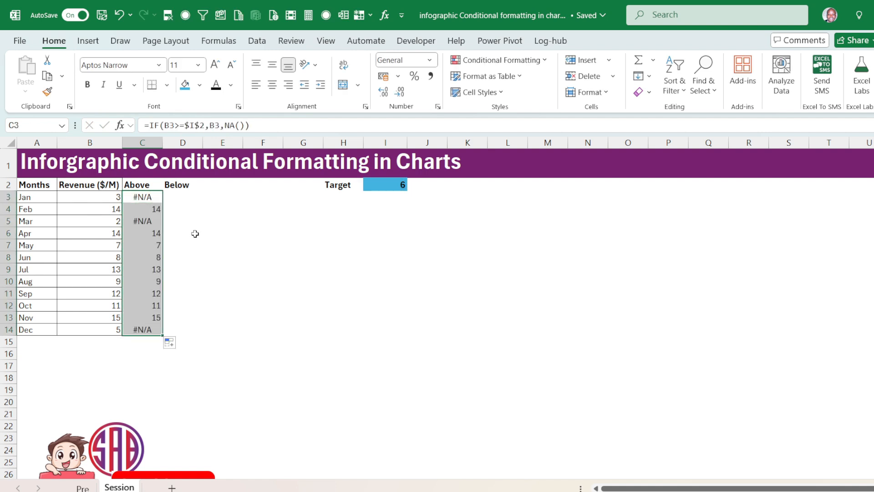
# Test the Above column by setting the target in I2 to 2, followed by 14.
pyautogui.click(393, 181)
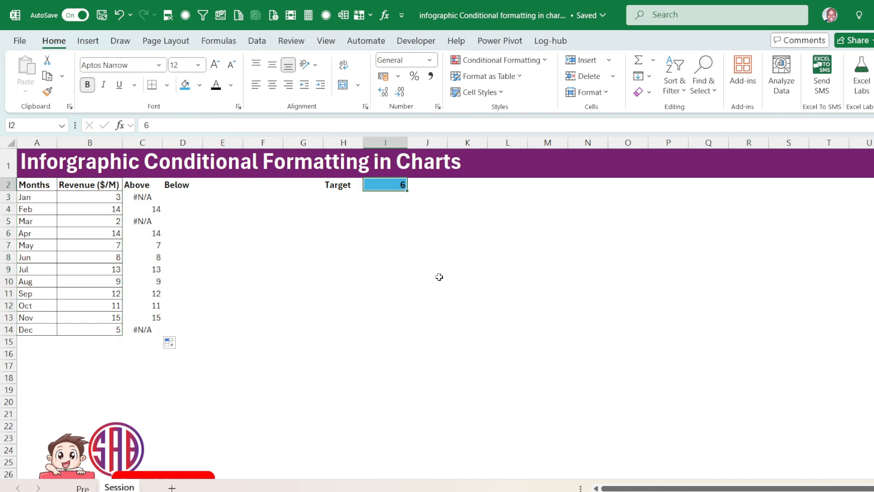
pyautogui.write('2')
pyautogui.press('Return')
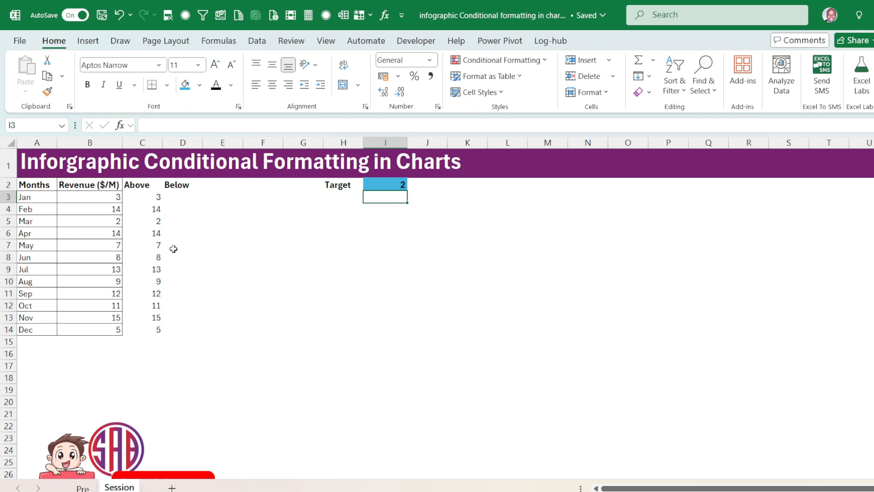
pyautogui.click(403, 183)
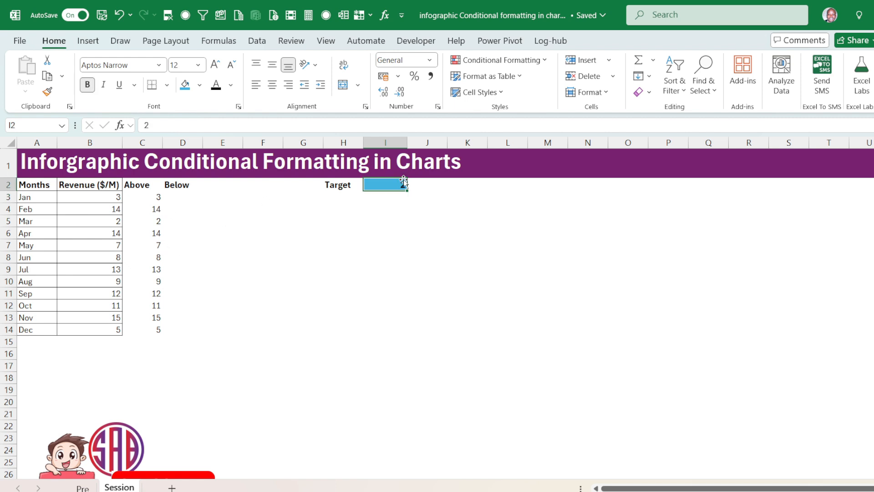
pyautogui.write('14')
pyautogui.press('Return')
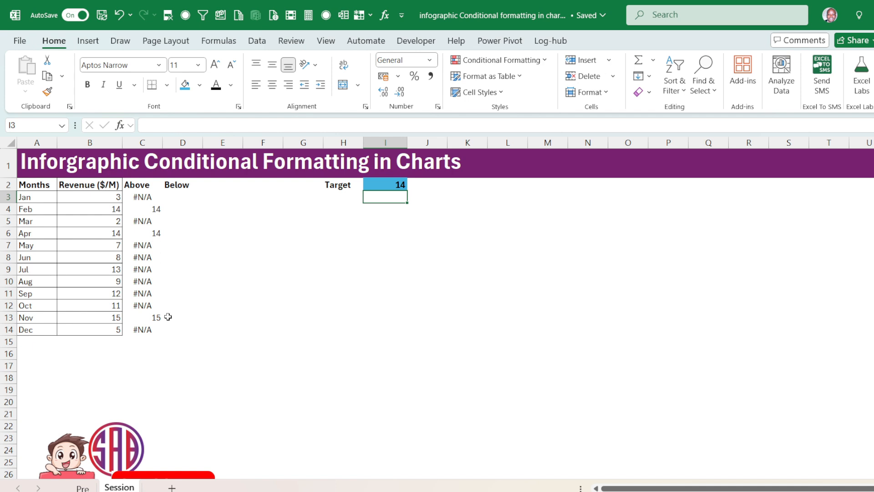
# Copy the formula text from C3 into D3 and change its comparison to give =IF(B3<$I$2,B3,NA()).
pyautogui.click(177, 197)
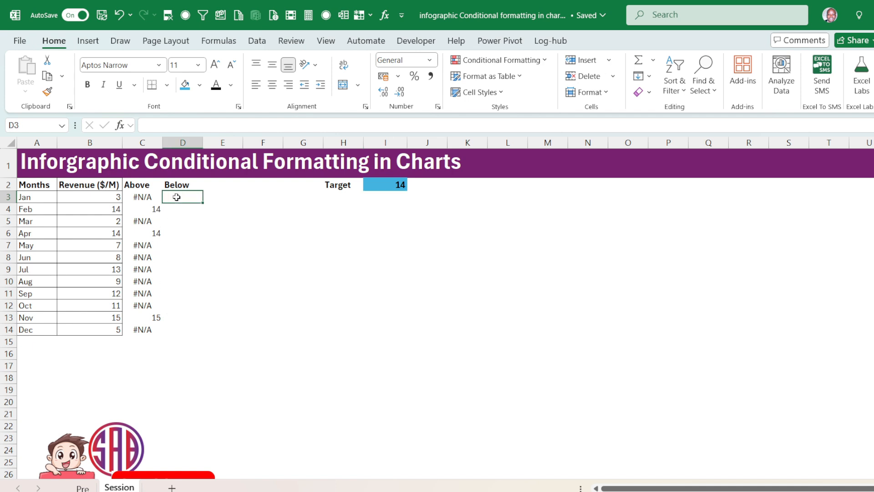
pyautogui.click(147, 198)
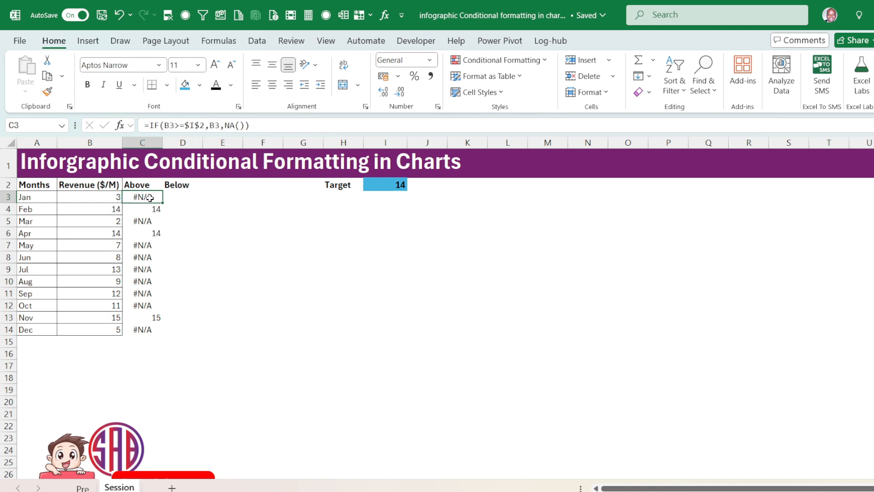
pyautogui.moveTo(258, 127); pyautogui.dragTo(115, 119)
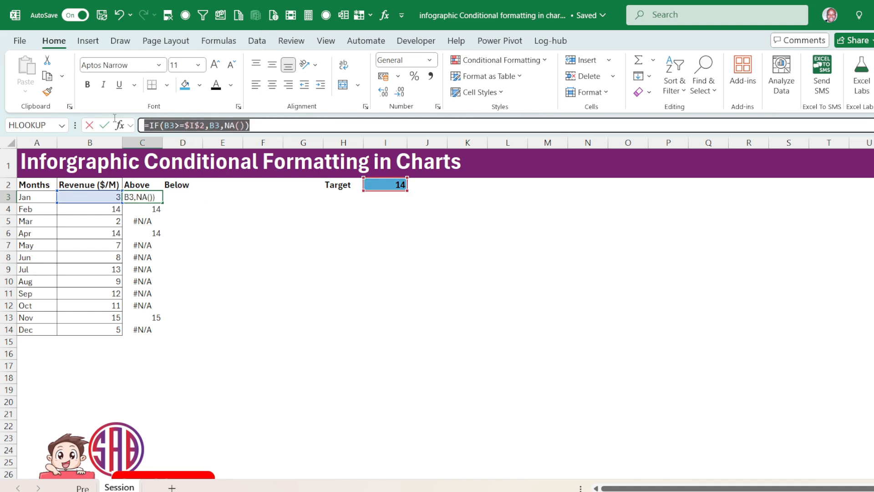
pyautogui.hotkey('ctrl', 'c')
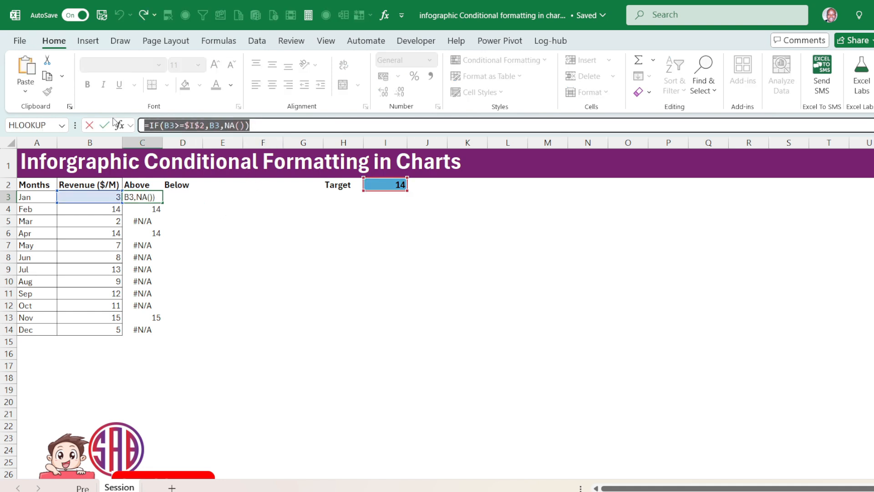
pyautogui.press('Return')
pyautogui.click(182, 196)
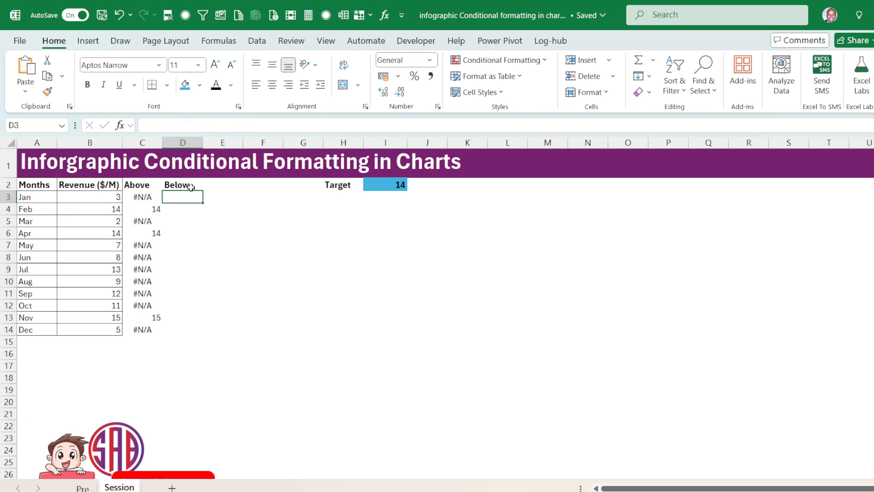
pyautogui.click(189, 124)
pyautogui.hotkey('ctrl', 'v')
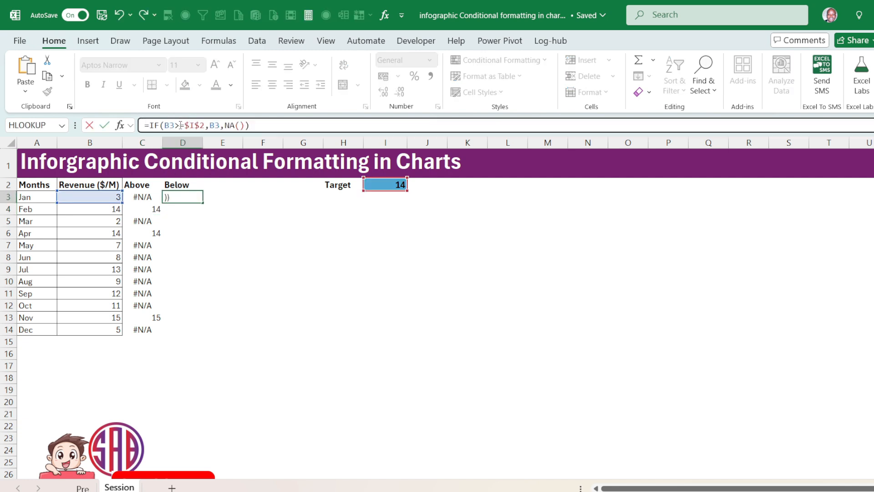
pyautogui.moveTo(179, 126); pyautogui.dragTo(175, 125)
pyautogui.write('<')
pyautogui.press('Return')
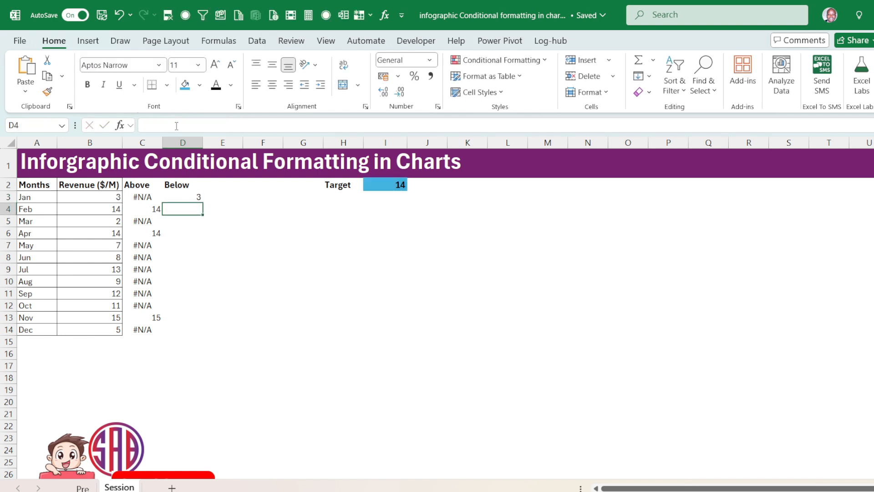
# Clear the copied formula from D3 in the Below column.
pyautogui.click(197, 197)
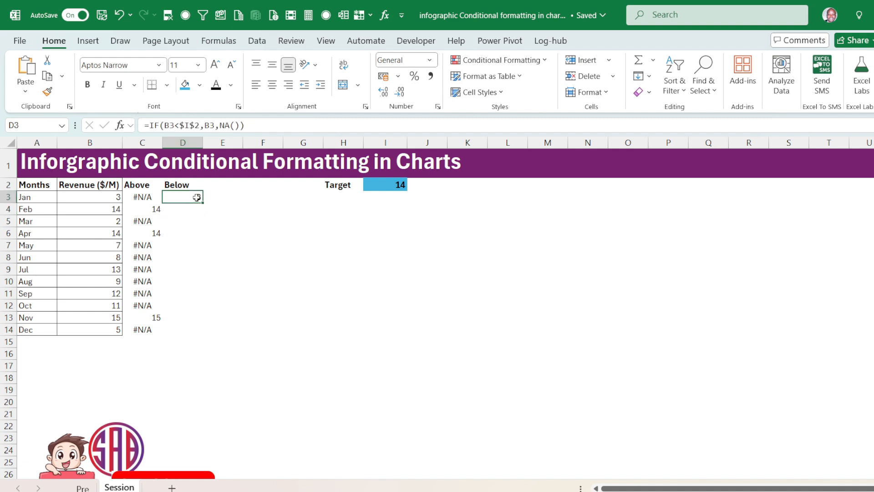
pyautogui.doubleClick(197, 198)
pyautogui.click(344, 245)
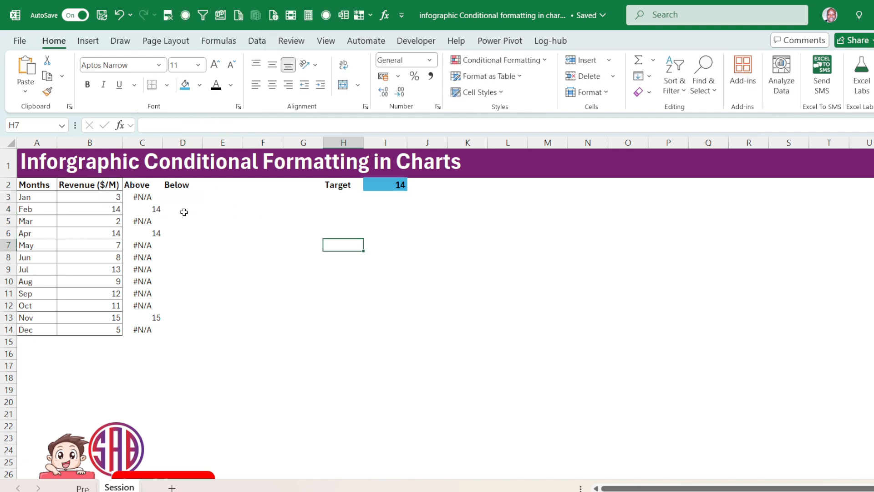
# Enter =IF(B3<I2,B3,NA()) in D3 to return January's revenue only when it falls below the target.
pyautogui.click(184, 197)
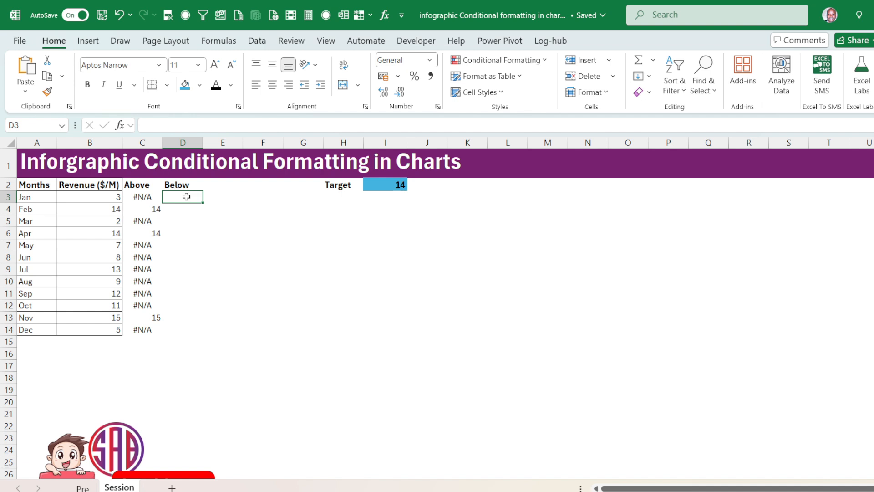
pyautogui.write('=')
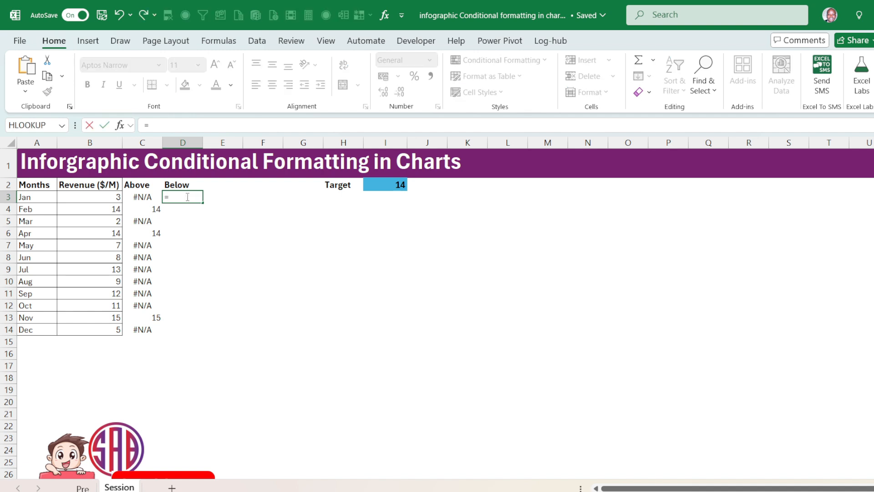
pyautogui.write('if')
pyautogui.press('Tab')
pyautogui.click(116, 196)
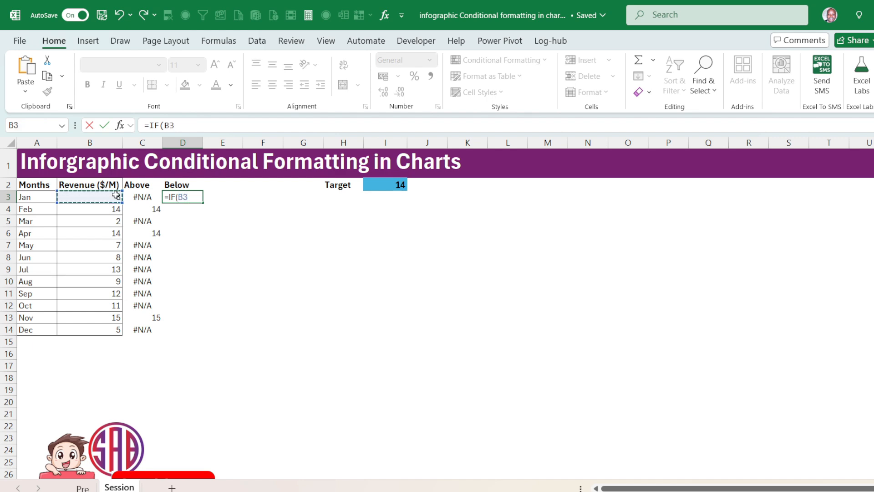
pyautogui.write('<')
pyautogui.click(381, 184)
pyautogui.write(',')
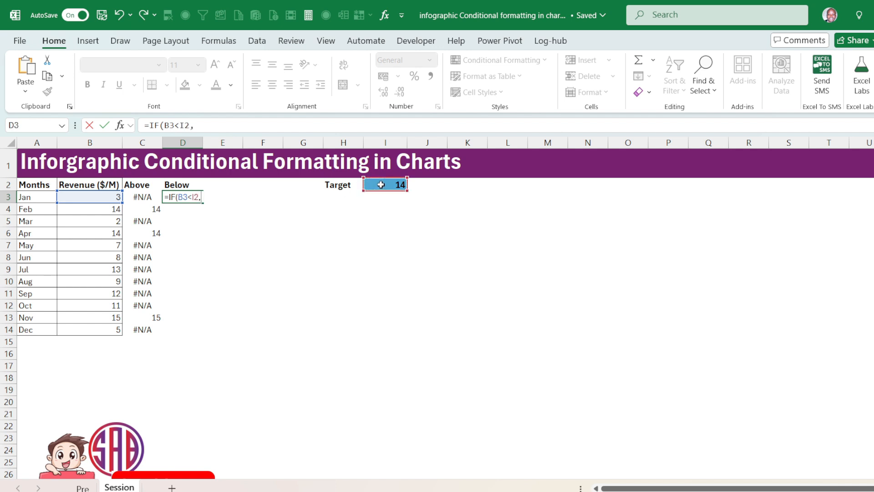
pyautogui.click(111, 197)
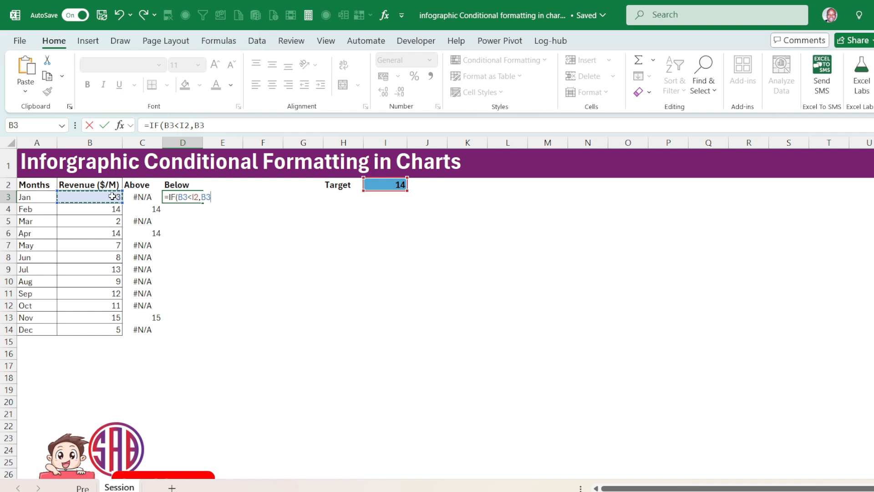
pyautogui.write(',NA')
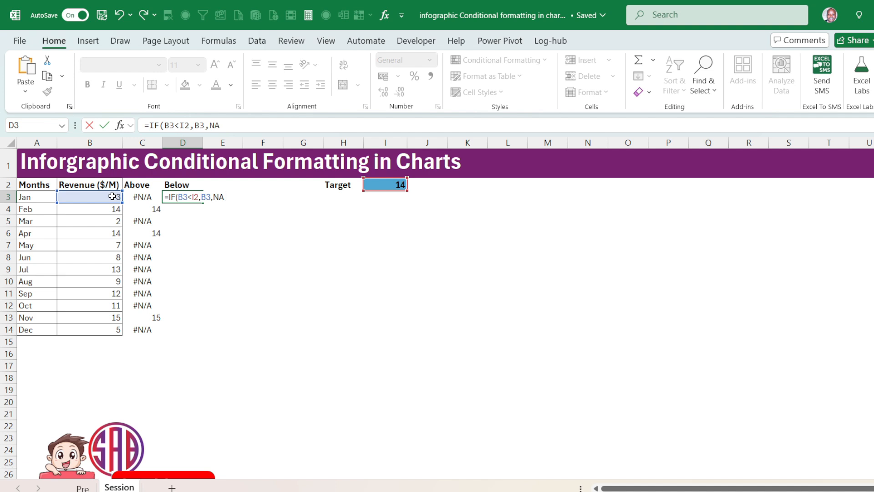
pyautogui.write('())')
pyautogui.press('Return')
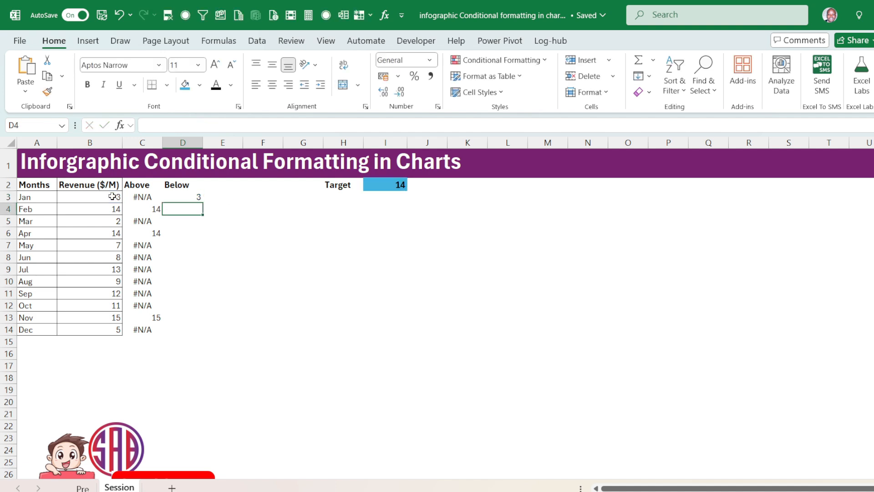
# Make the target reference in D3's formula absolute as $I$2 and fill the formula down to D14.
pyautogui.click(187, 197)
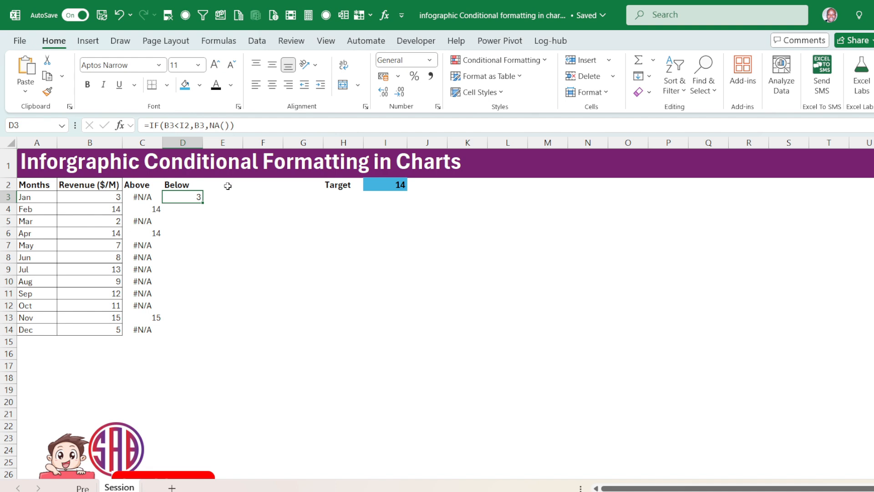
pyautogui.moveTo(206, 203); pyautogui.dragTo(186, 186)
pyautogui.doubleClick(184, 126)
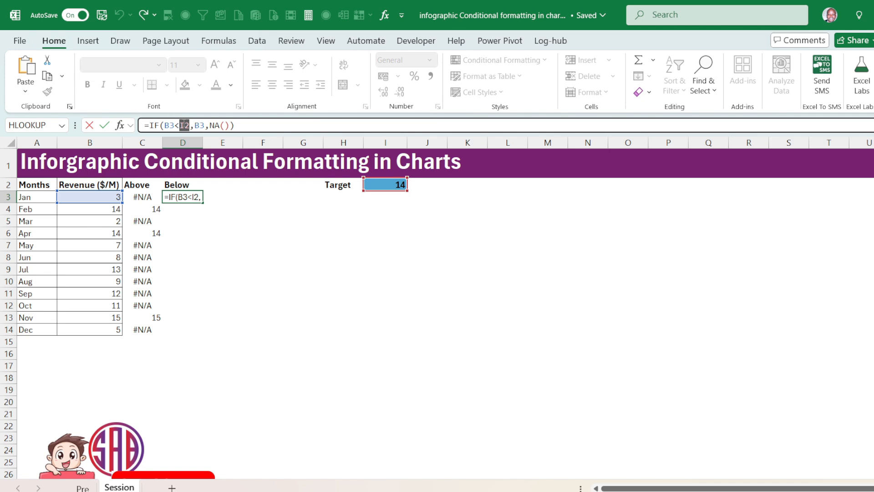
pyautogui.press('F4')
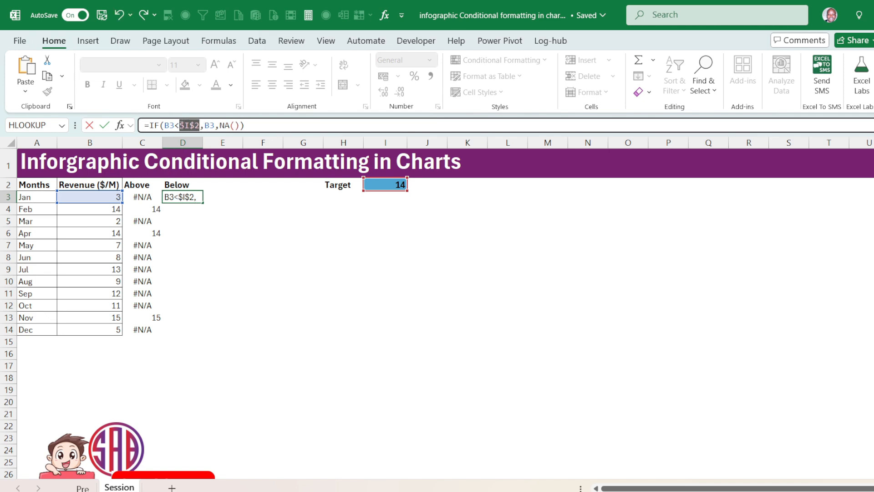
pyautogui.press('Return')
pyautogui.click(187, 195)
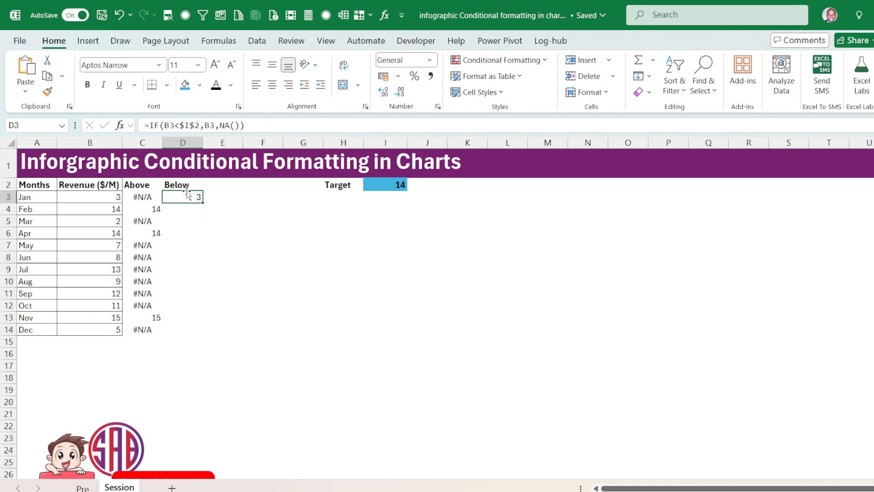
pyautogui.moveTo(203, 202); pyautogui.dragTo(198, 334)
pyautogui.click(182, 245)
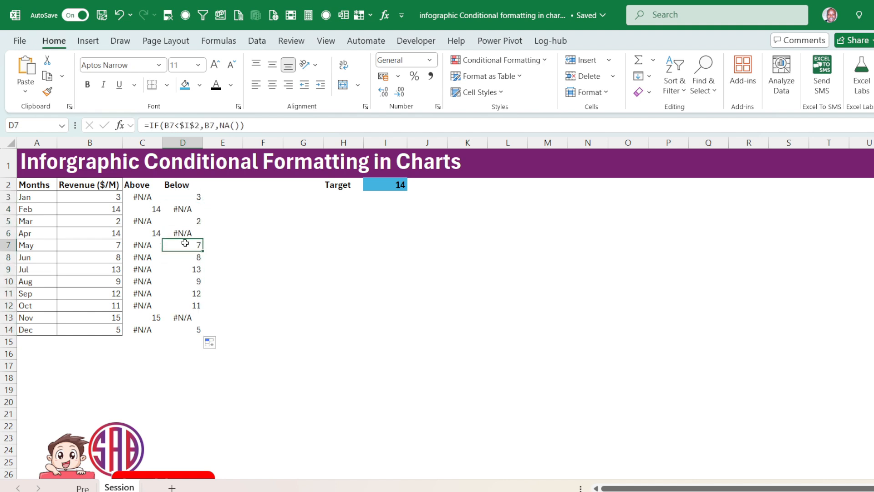
pyautogui.click(144, 210)
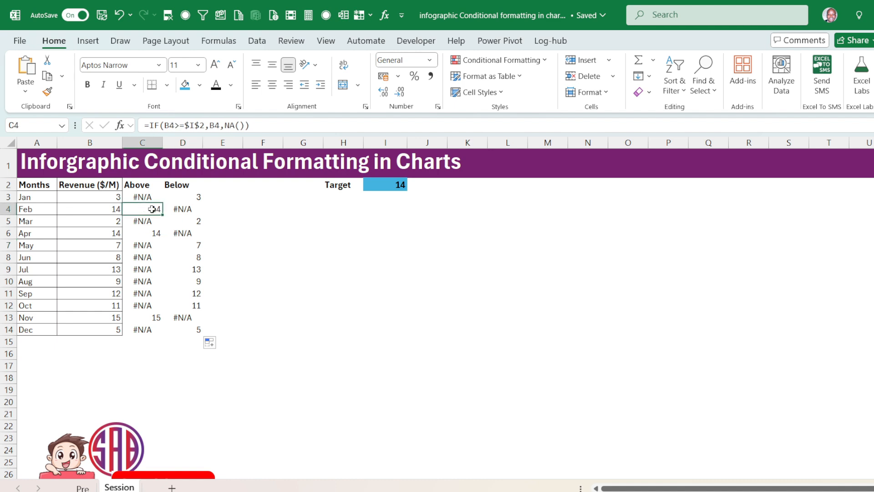
pyautogui.click(181, 211)
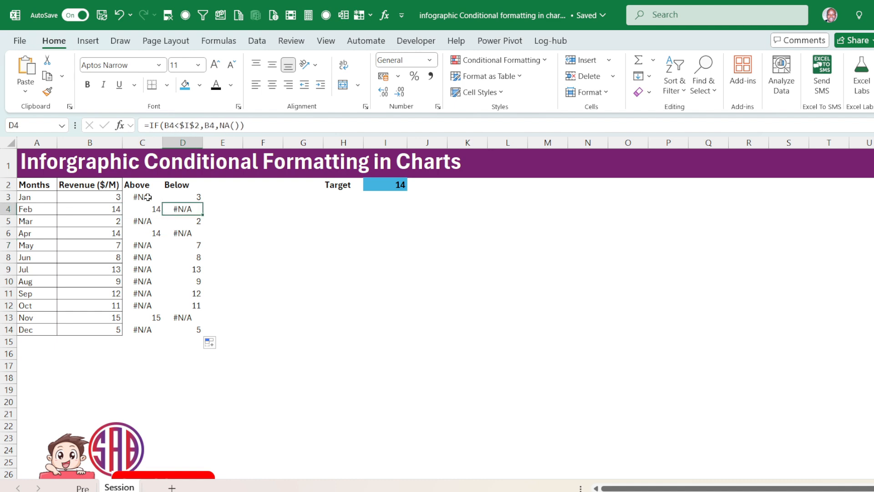
pyautogui.click(186, 198)
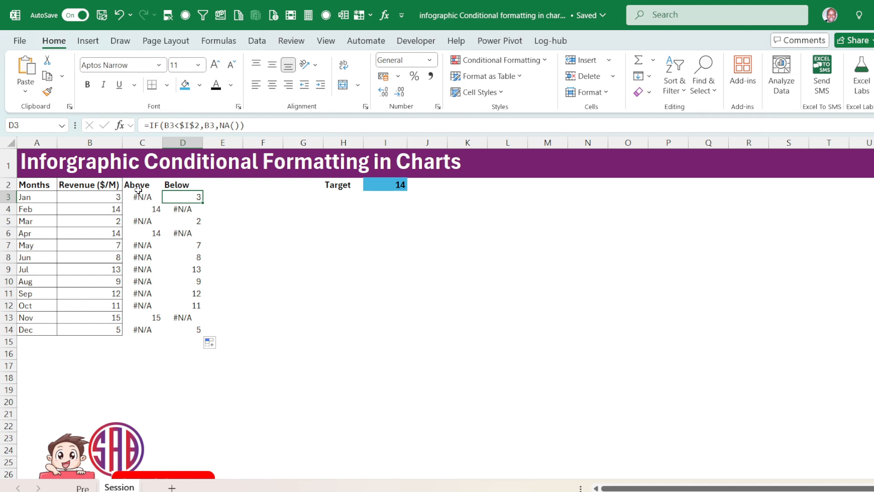
# Insert a clustered column chart from the Months, Above and Below columns in A2:A14 and C2:D14.
pyautogui.moveTo(138, 189); pyautogui.dragTo(191, 325)
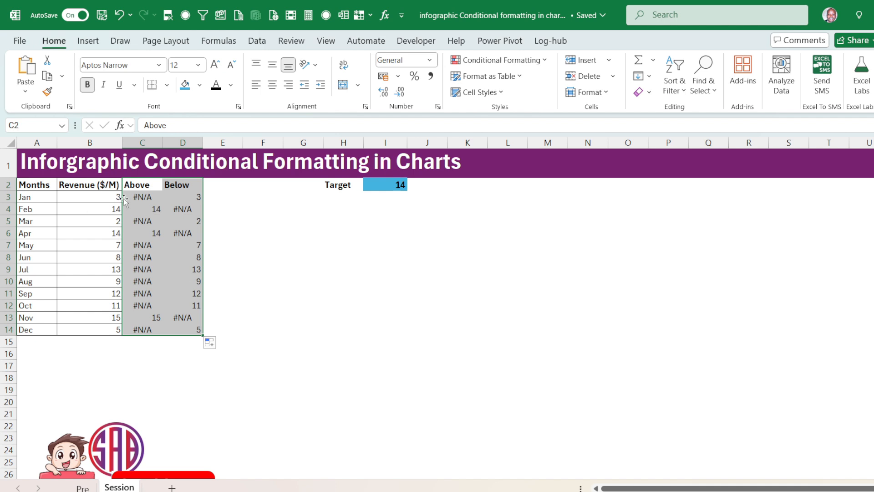
pyautogui.keyDown('ctrl'); pyautogui.moveTo(45, 185); pyautogui.dragTo(40, 332); pyautogui.keyUp('ctrl')
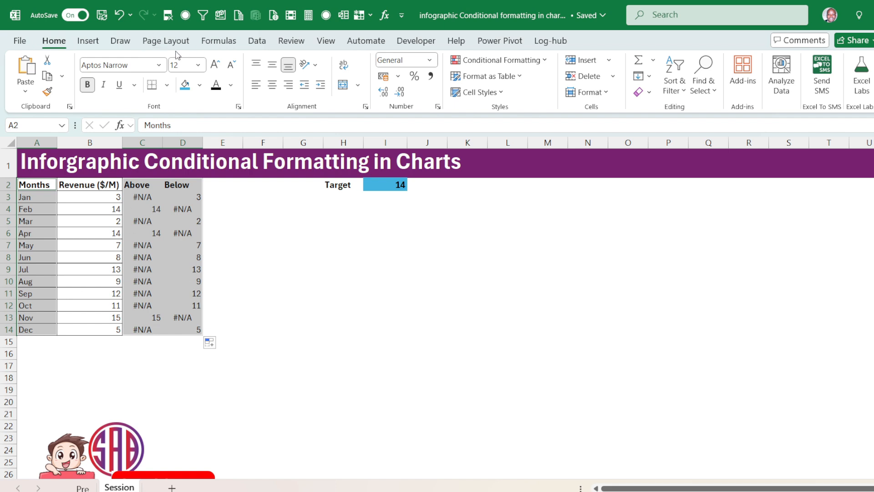
pyautogui.click(88, 42)
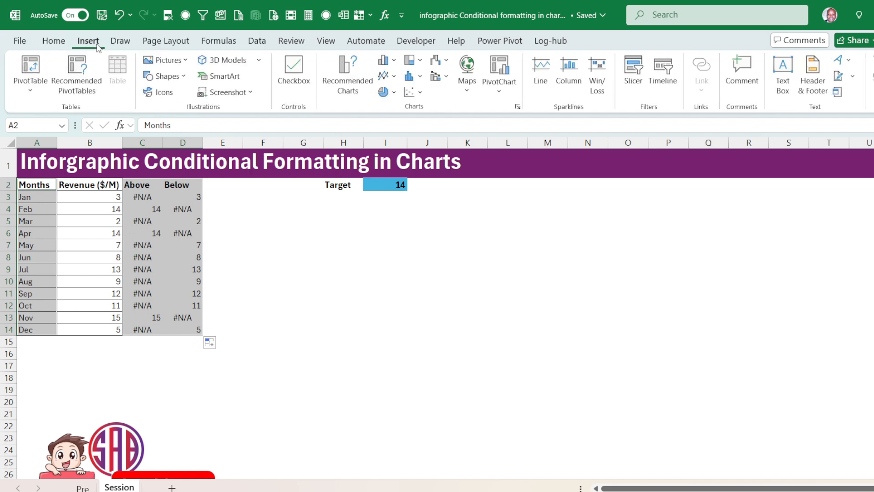
pyautogui.click(397, 63)
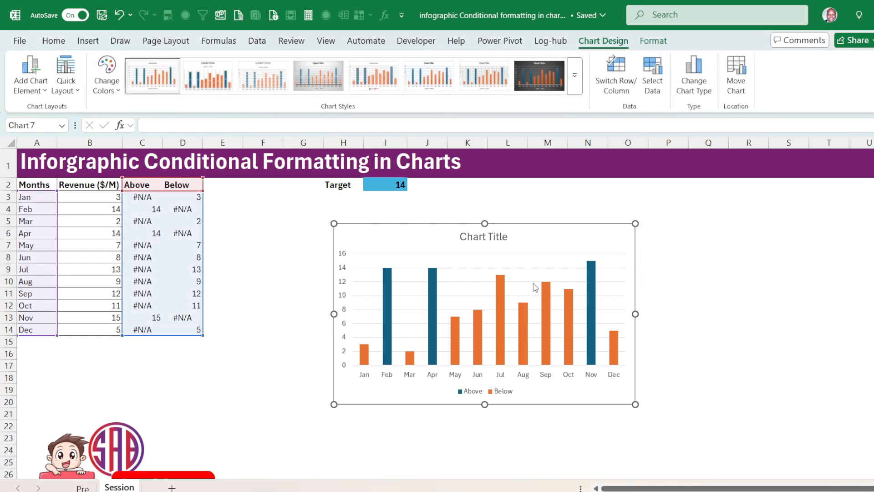
# Enlarge the column chart and position it beneath the Target cell on the Session sheet.
pyautogui.moveTo(635, 404); pyautogui.dragTo(678, 409)
pyautogui.moveTo(602, 229); pyautogui.dragTo(548, 218)
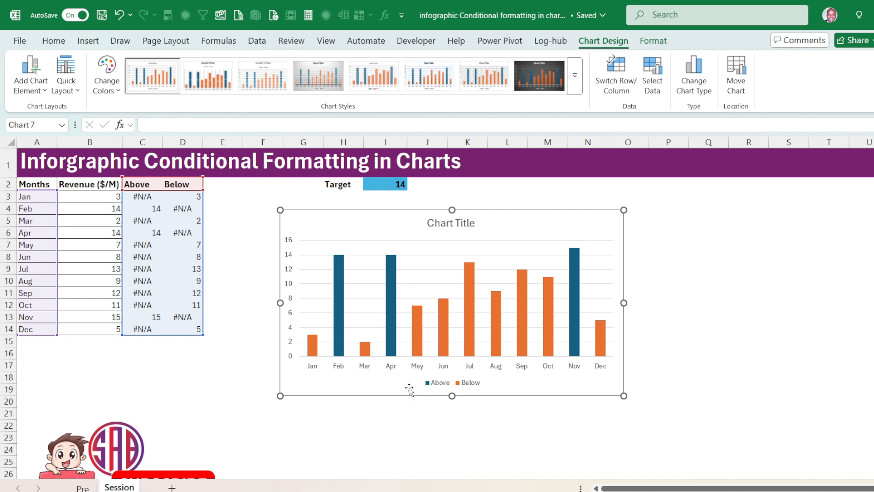
pyautogui.moveTo(512, 218); pyautogui.dragTo(492, 224)
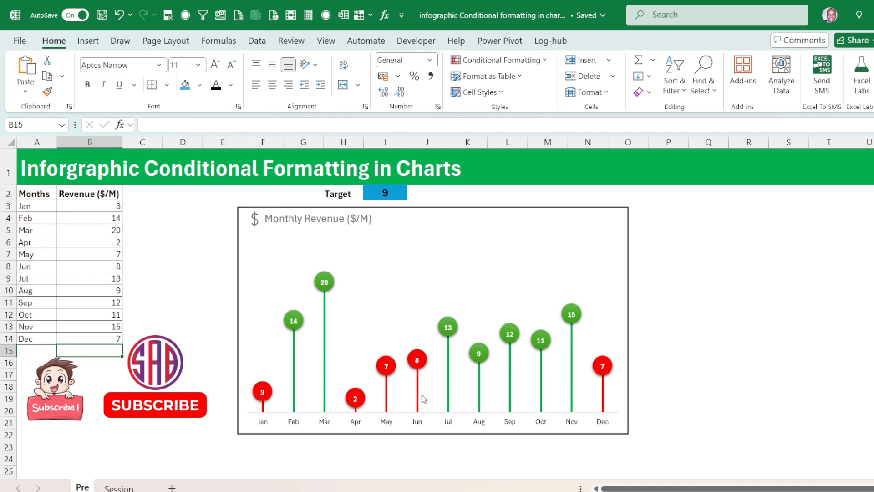
pyautogui.click(117, 487)
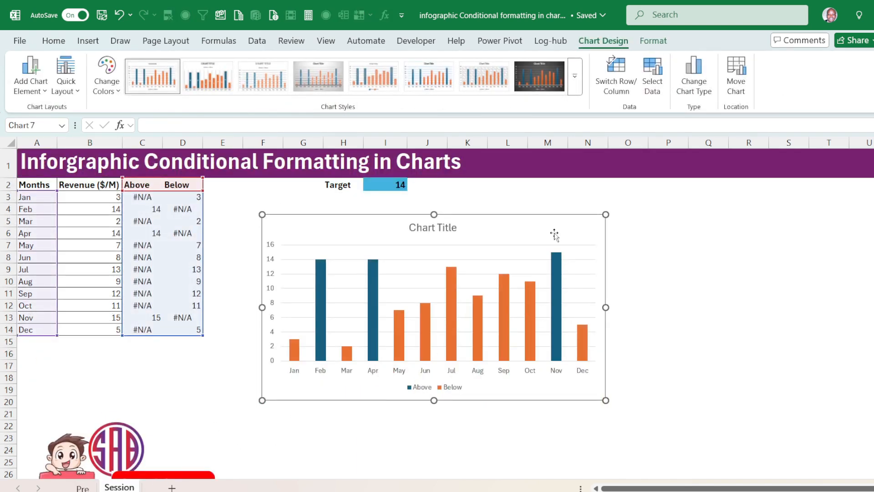
# Add minus-direction error bars to the Below series, using a percentage amount that spans each column's full height.
pyautogui.click(588, 334)
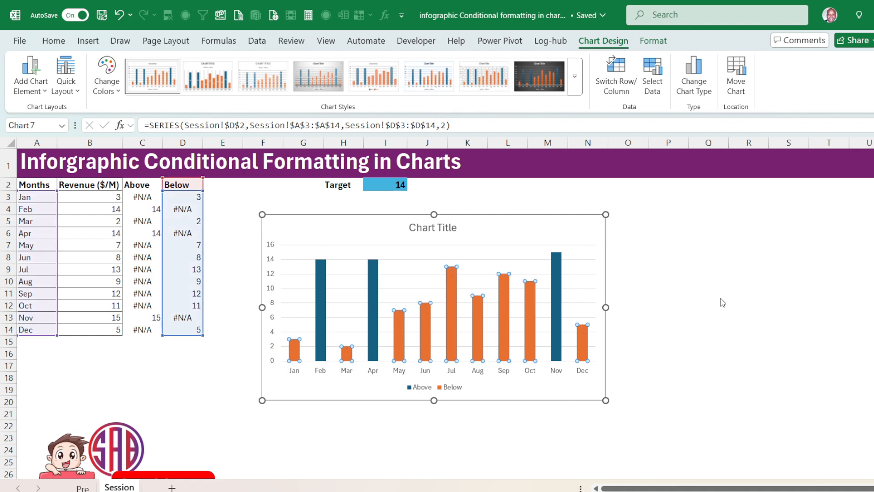
pyautogui.click(756, 351)
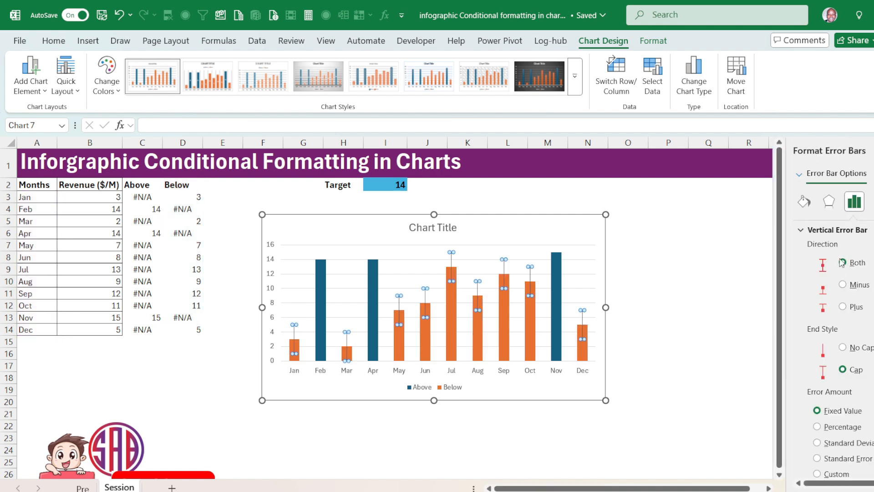
pyautogui.click(856, 288)
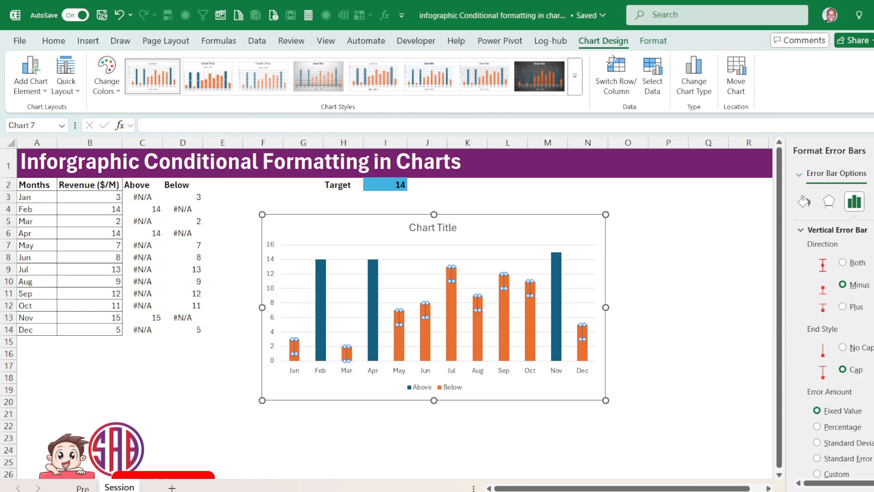
pyautogui.click(840, 428)
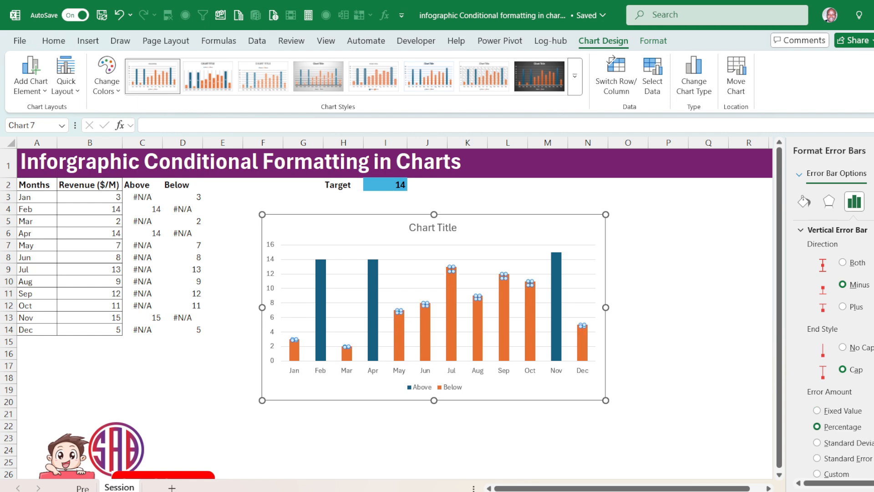
pyautogui.press('Return')
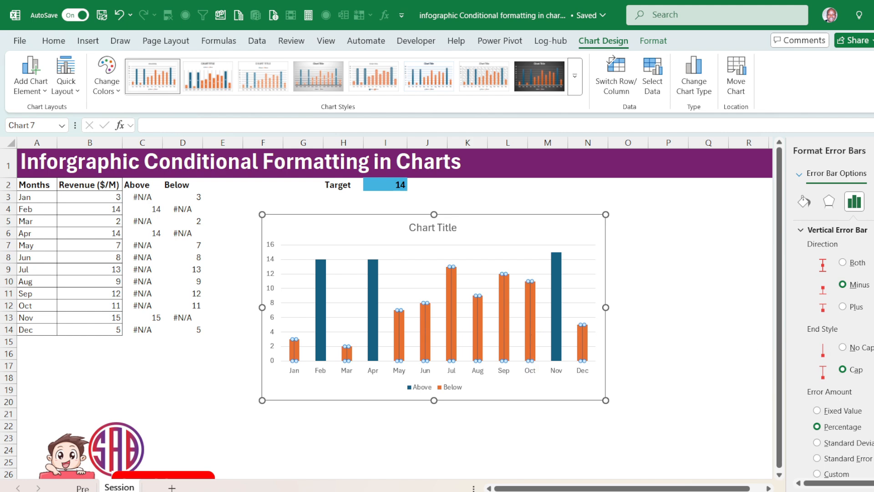
# Add error bars to the Above series with Minus direction, No Cap end style and a Percentage error amount.
pyautogui.click(555, 264)
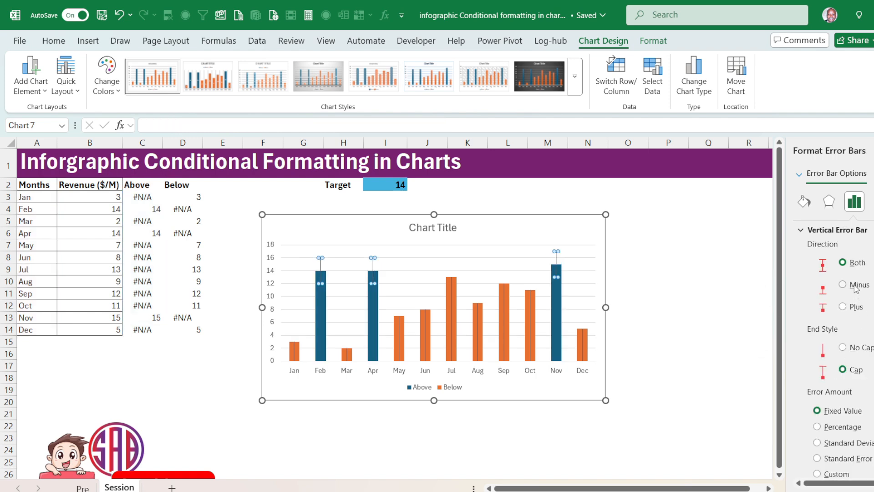
pyautogui.click(856, 285)
pyautogui.click(859, 349)
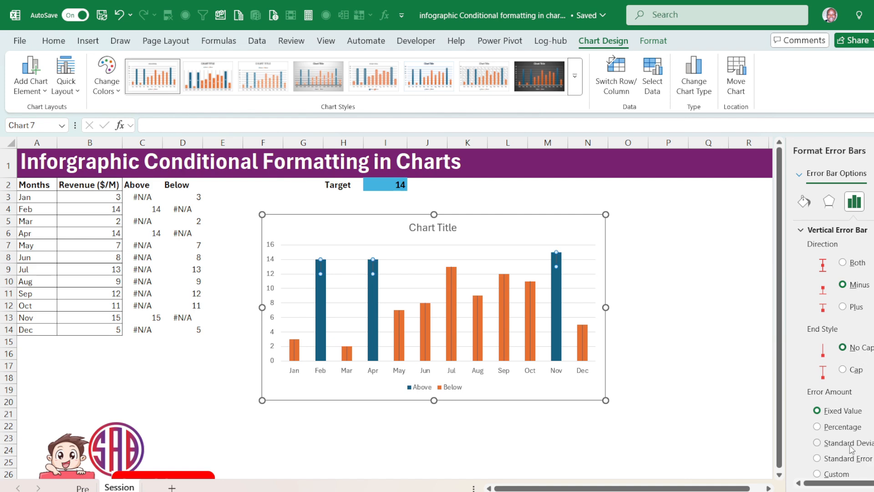
pyautogui.click(840, 427)
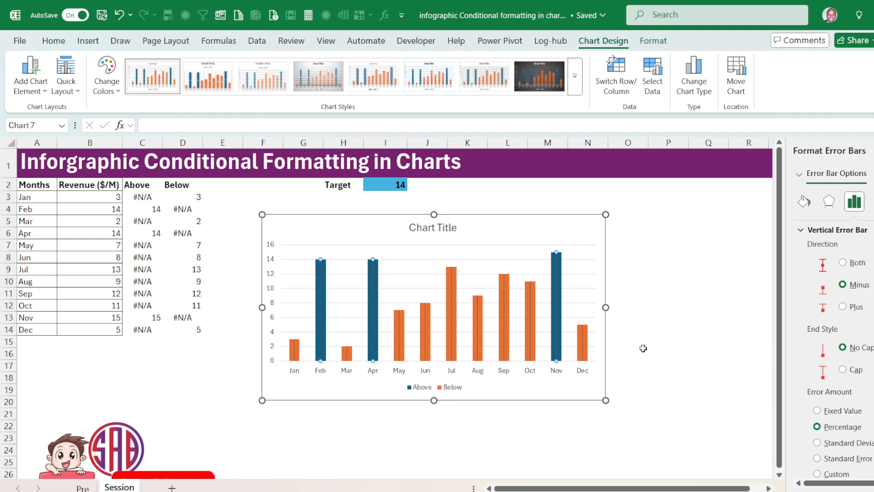
# Set the end style of the Below series' error bars to No Cap.
pyautogui.click(584, 336)
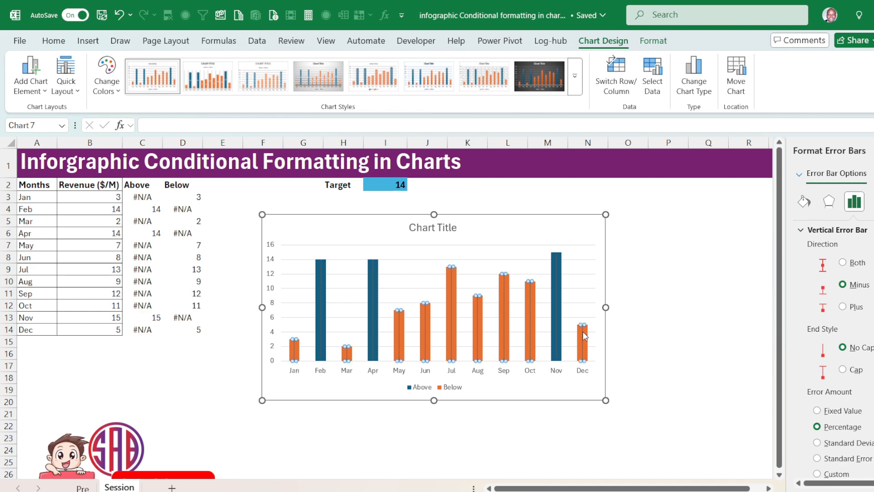
pyautogui.click(847, 349)
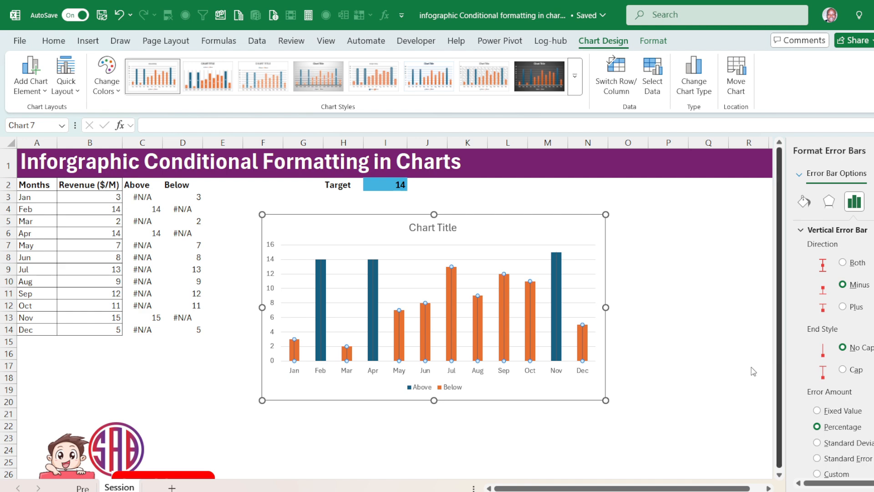
pyautogui.click(673, 340)
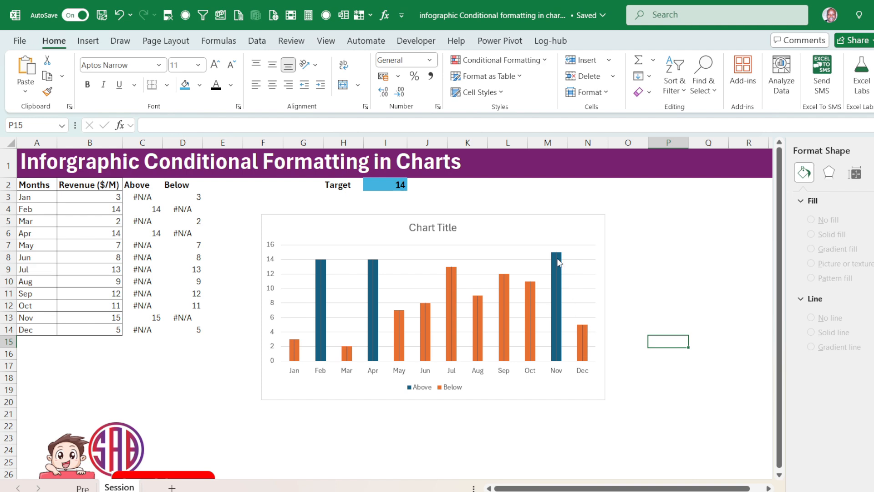
pyautogui.click(583, 335)
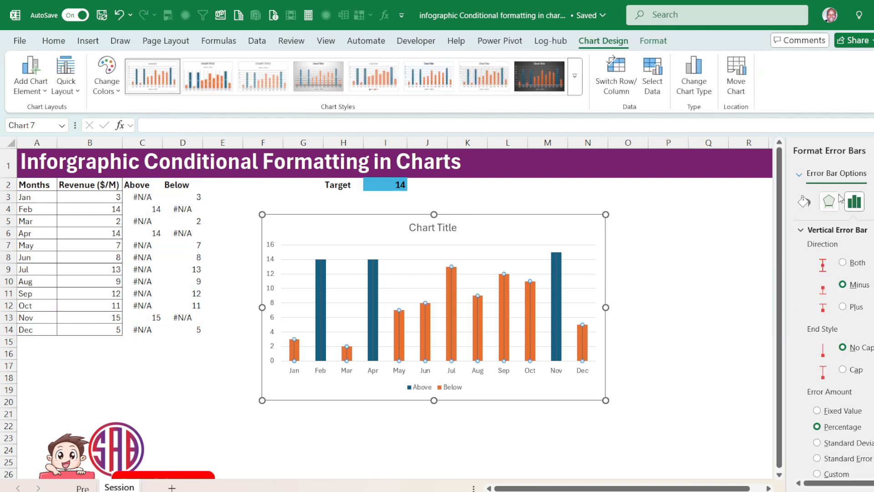
pyautogui.click(804, 201)
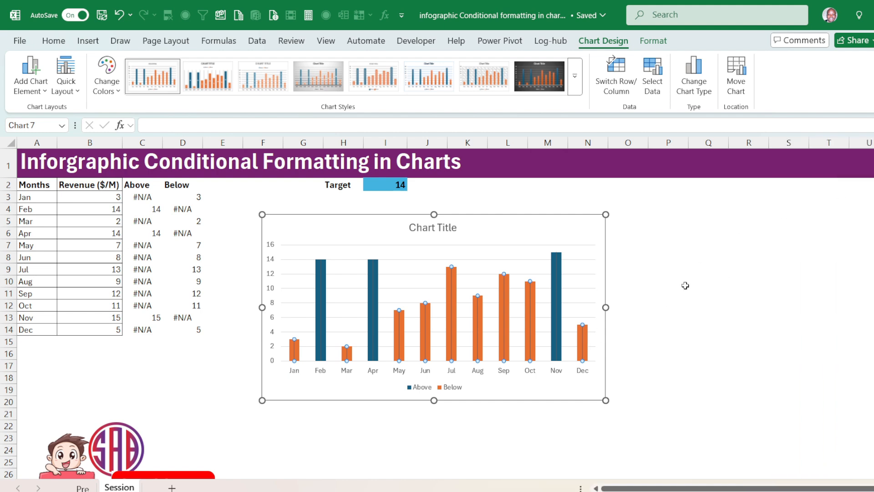
pyautogui.click(652, 339)
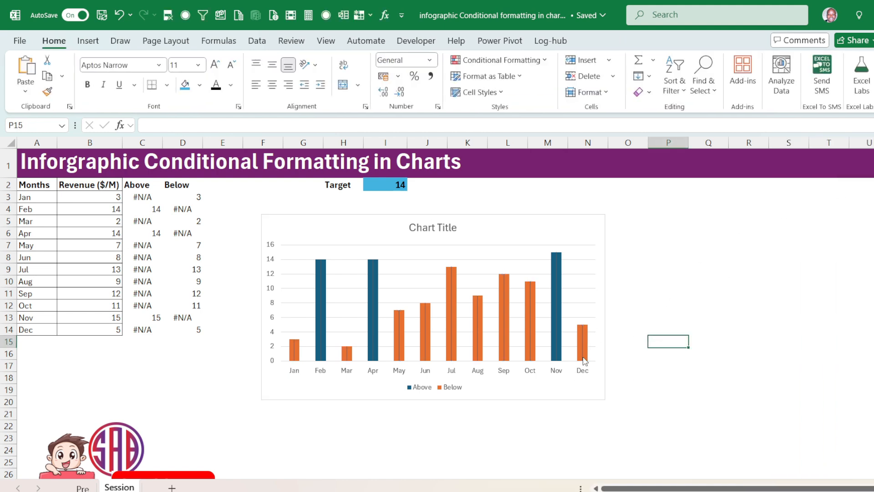
# Format the Below series' error bars as a thicker solid red line.
pyautogui.click(581, 342)
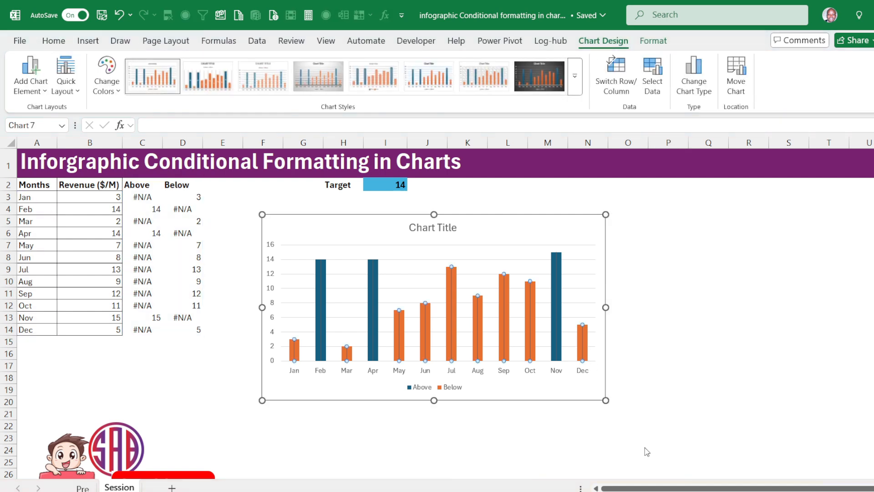
pyautogui.hotkey('ctrl', '1')
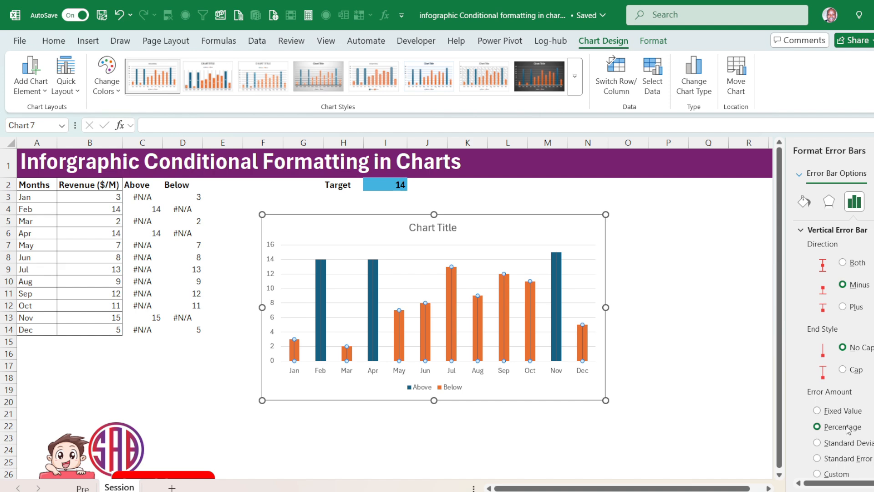
pyautogui.click(804, 202)
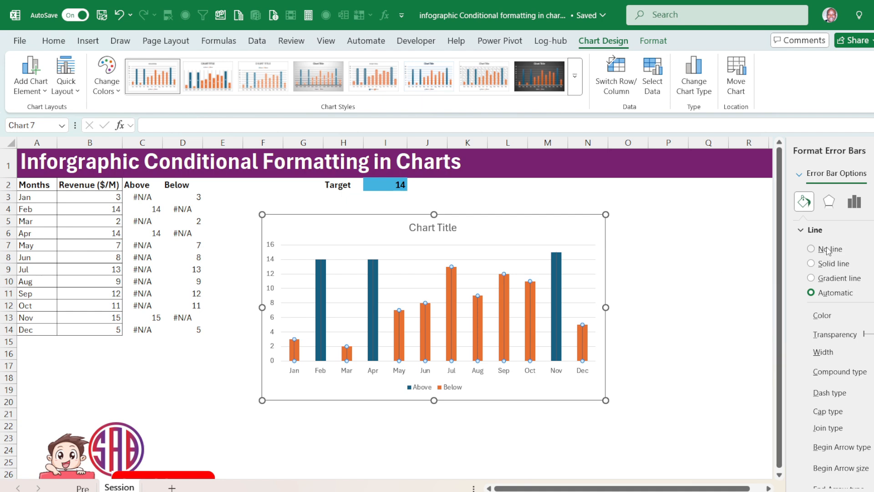
pyautogui.click(834, 264)
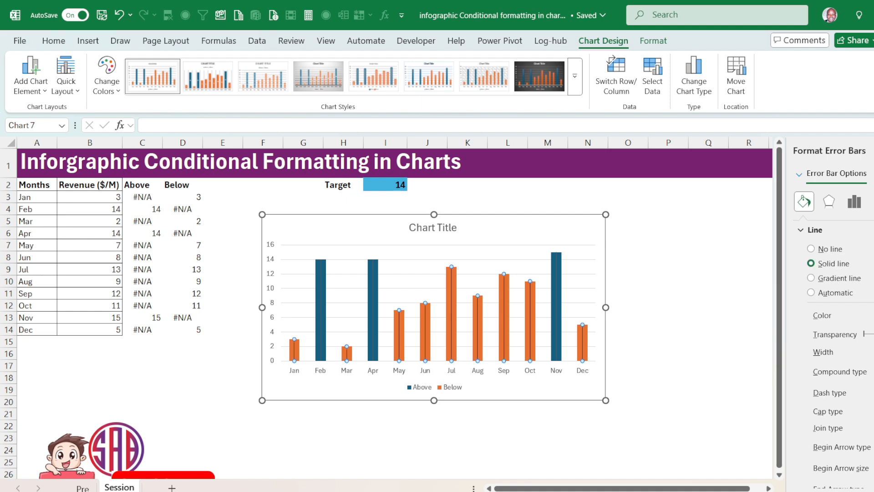
pyautogui.click(818, 275)
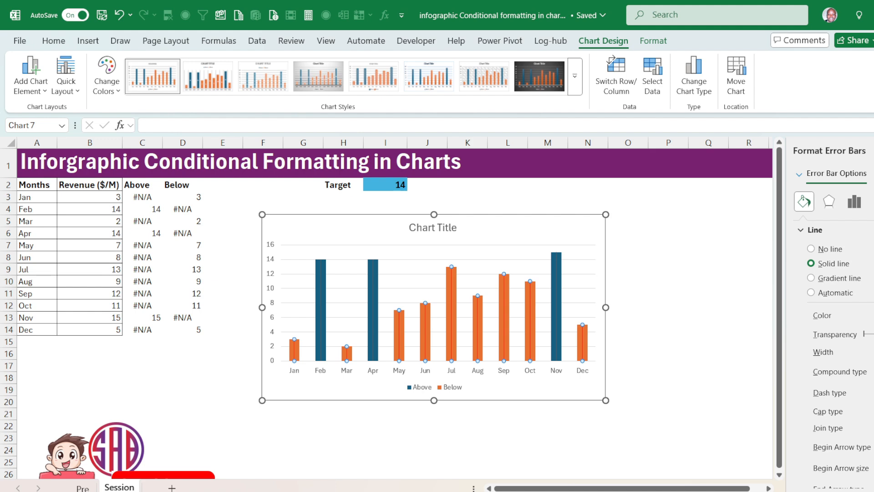
pyautogui.click(873, 352)
pyautogui.click(873, 352)
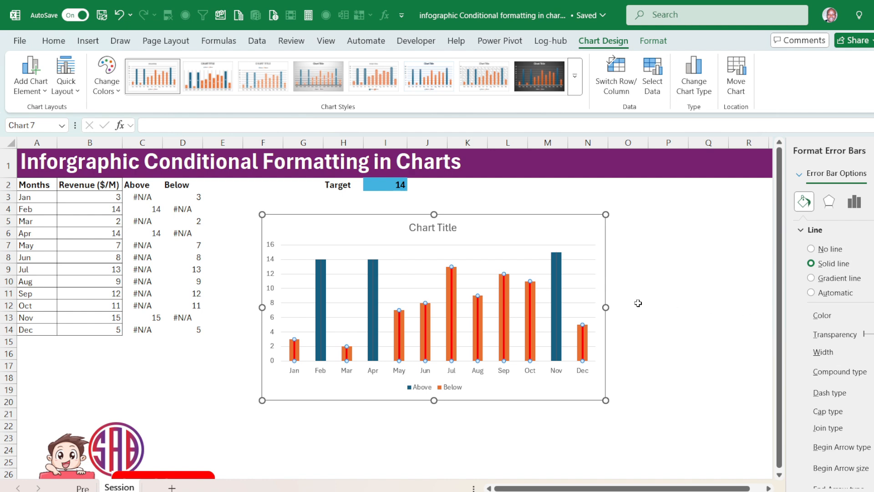
# Format the Above series' error bars as a thicker solid green line.
pyautogui.click(556, 284)
pyautogui.click(811, 264)
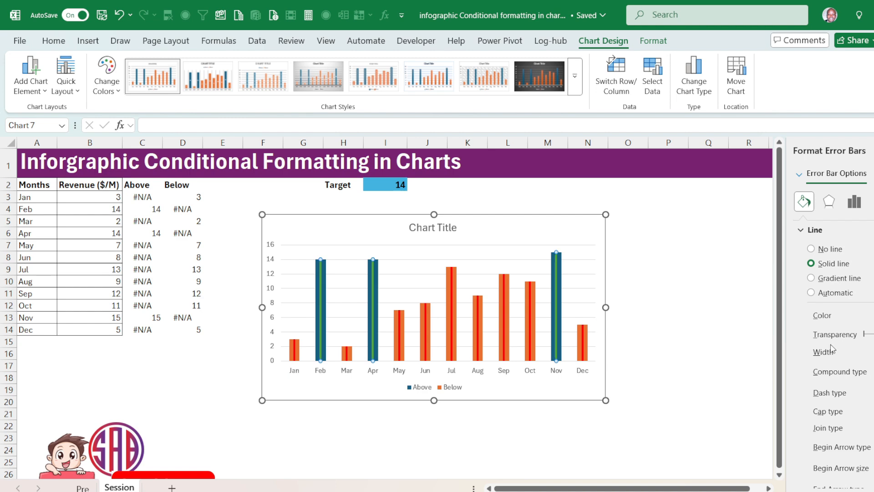
pyautogui.click(649, 317)
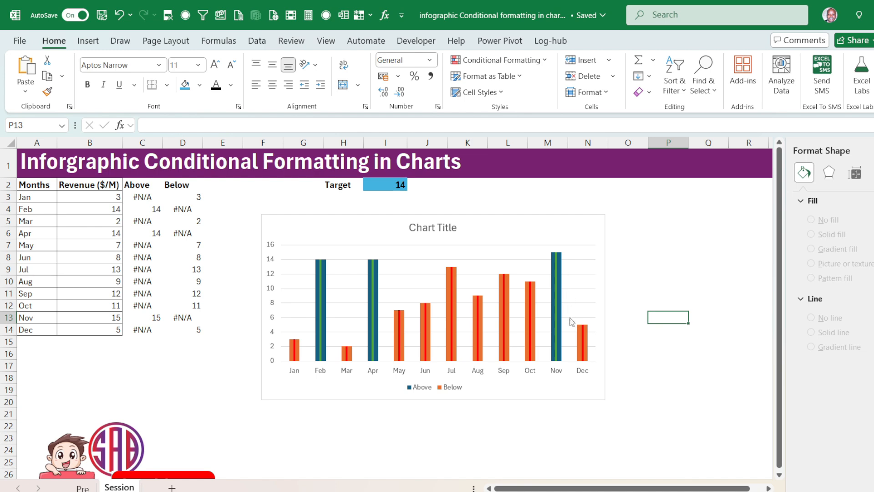
# Remove the border and fill from the Above series' columns, leaving only their error-bar stems.
pyautogui.click(561, 298)
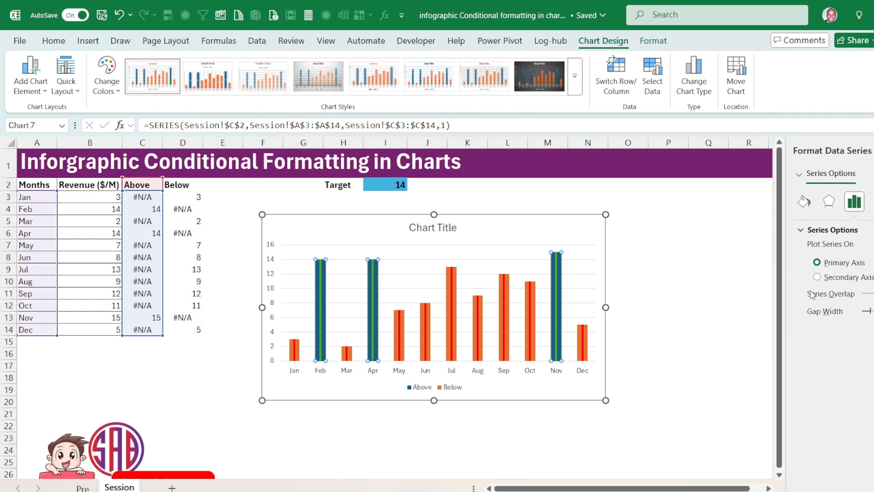
pyautogui.click(805, 201)
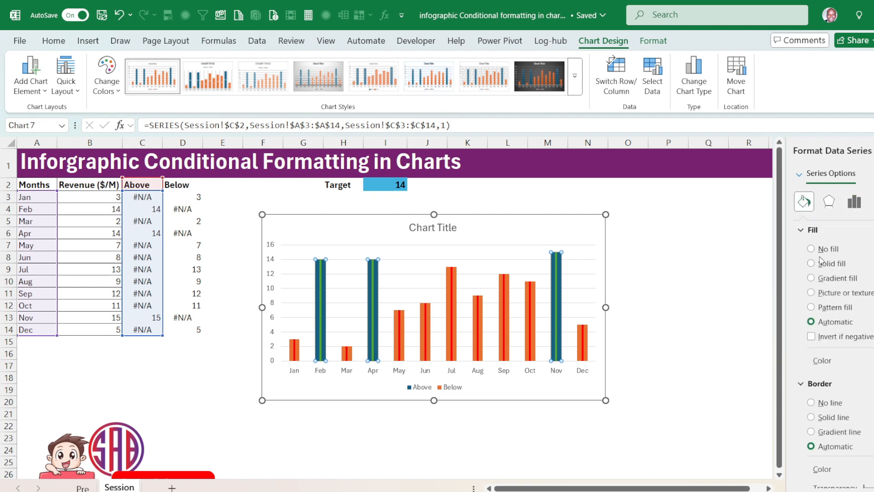
pyautogui.click(828, 405)
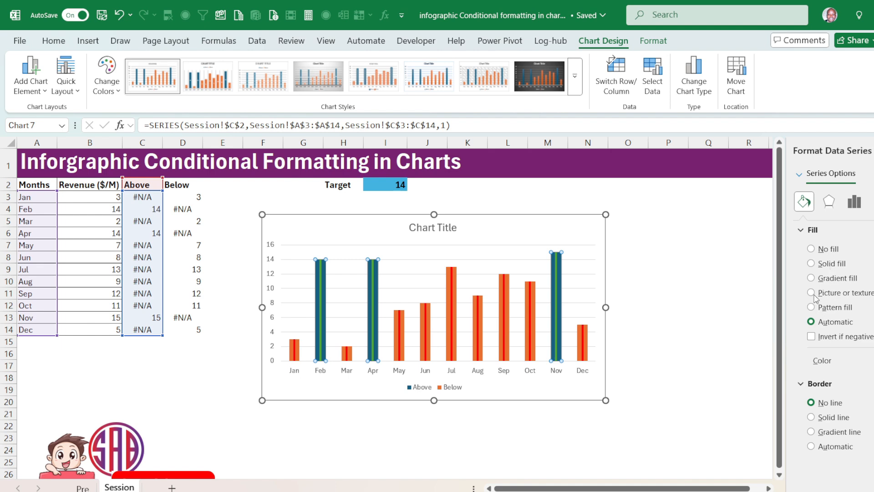
pyautogui.click(812, 249)
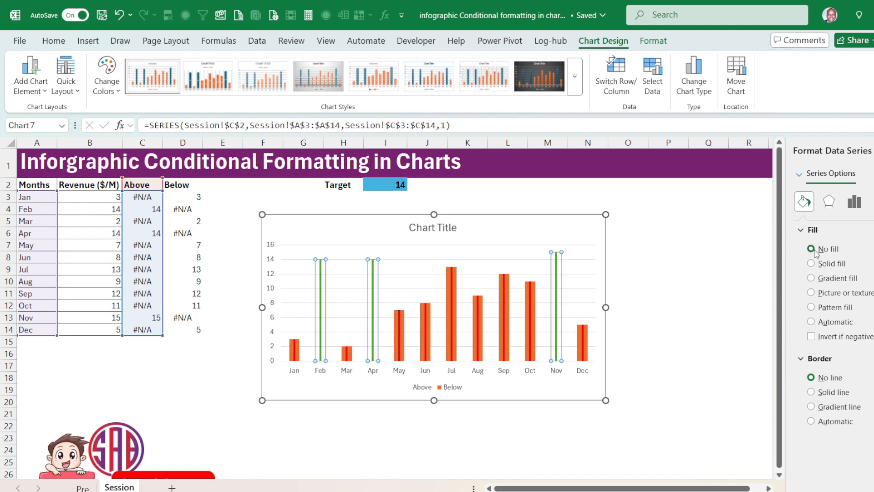
pyautogui.click(634, 291)
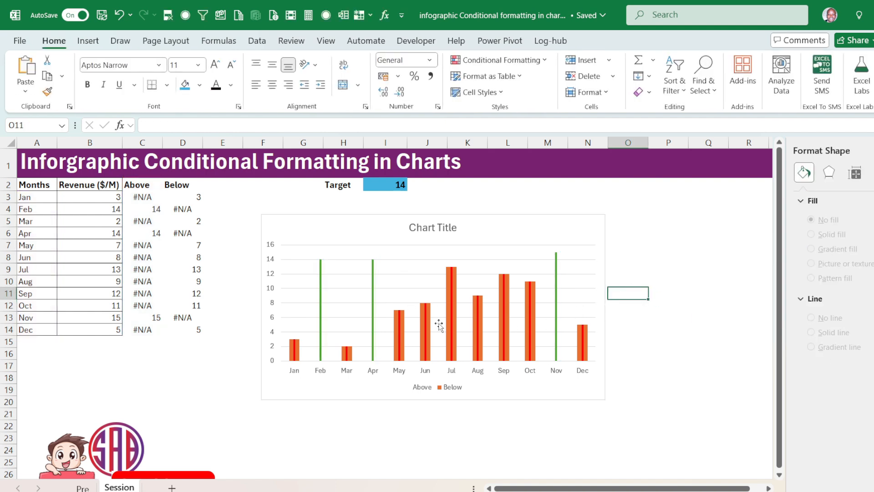
# Test the chart's colour switching by setting the Target in I2 to 5 and after that to 9.
pyautogui.click(394, 187)
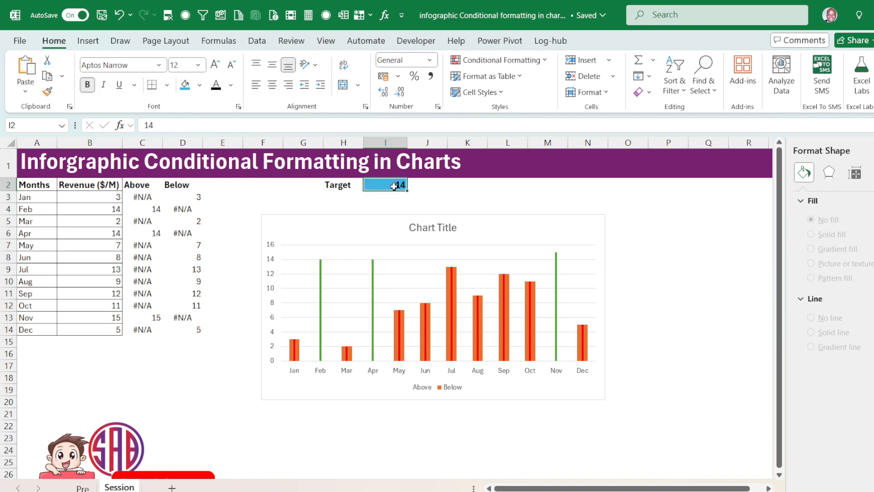
pyautogui.write('5')
pyautogui.press('Return')
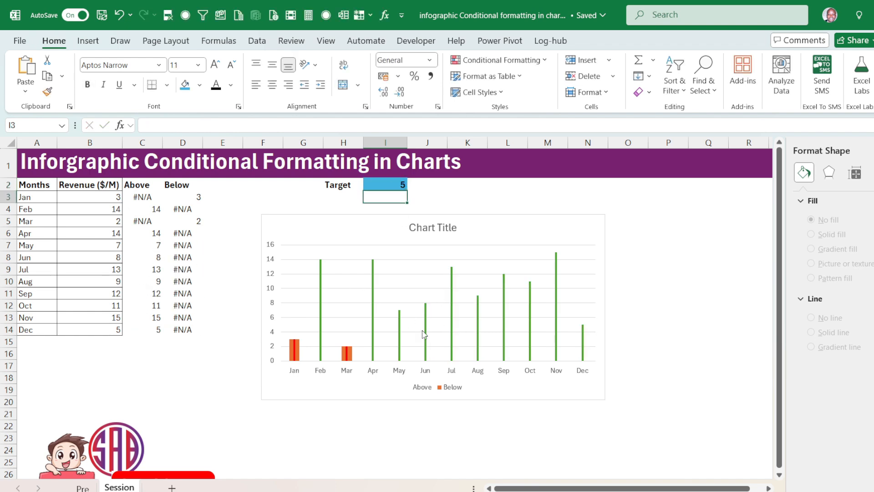
pyautogui.click(387, 183)
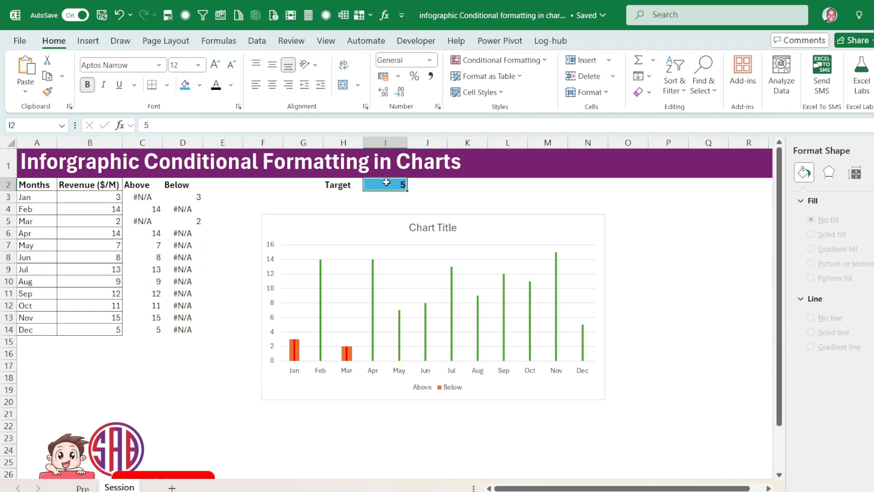
pyautogui.write('9')
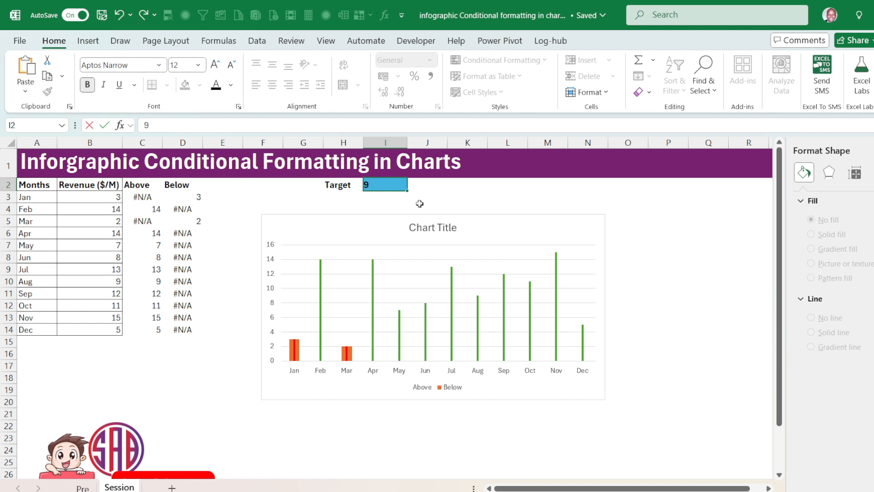
pyautogui.press('Return')
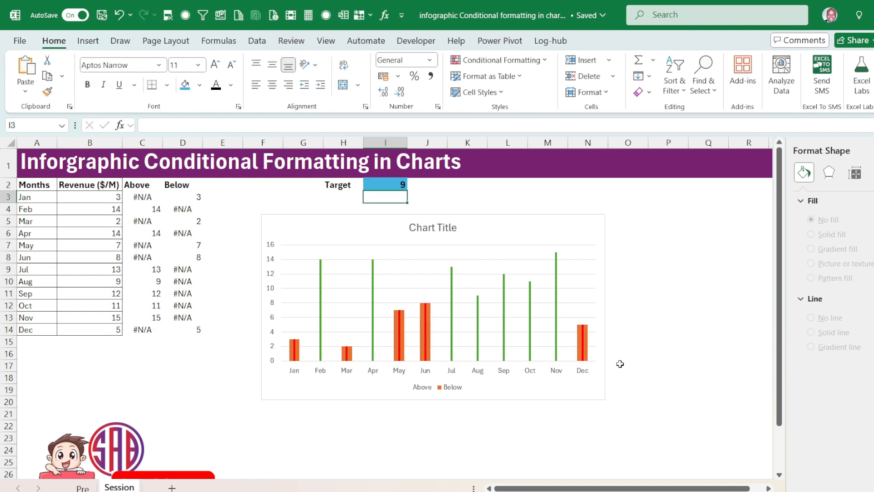
# Set the Below series' columns to No fill and their border to No line.
pyautogui.click(587, 342)
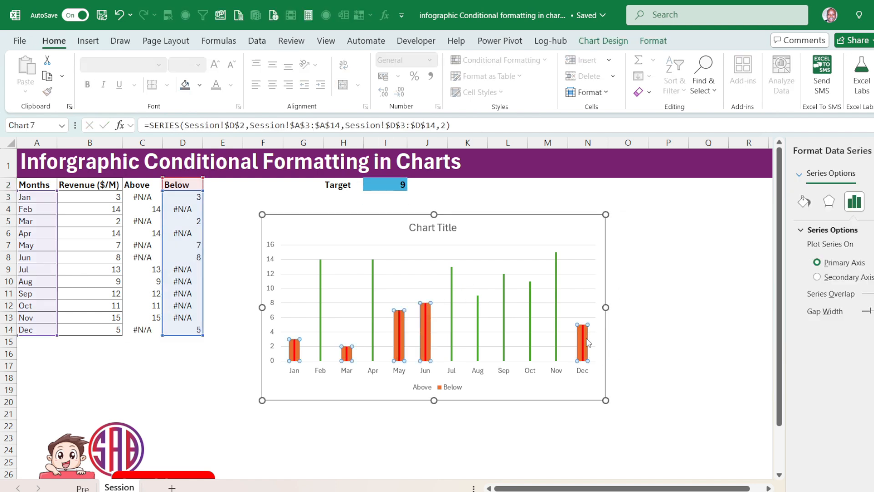
pyautogui.click(805, 202)
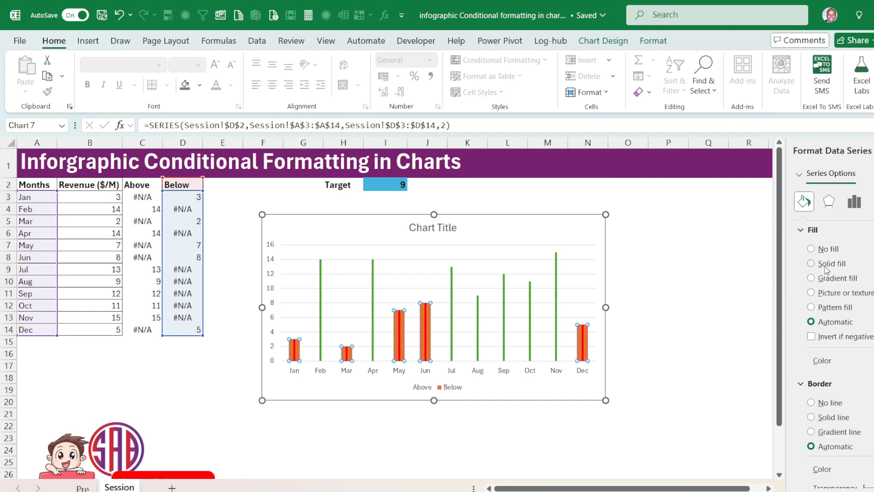
pyautogui.click(827, 250)
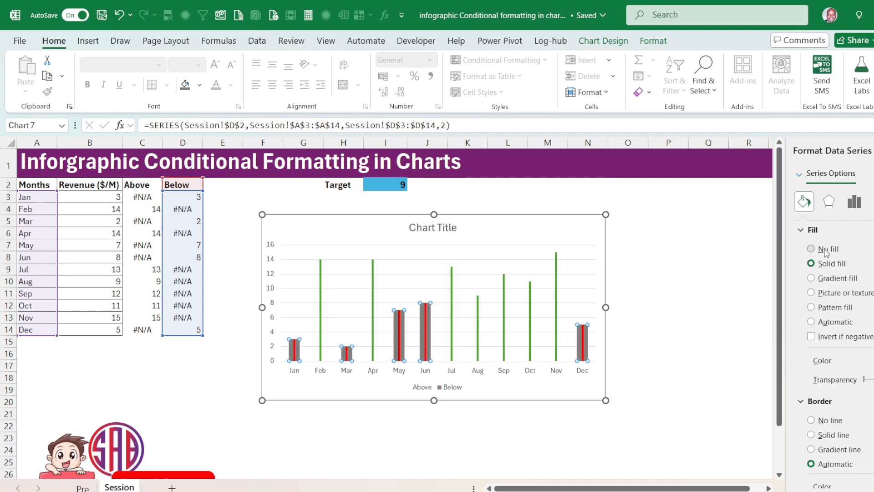
pyautogui.click(829, 381)
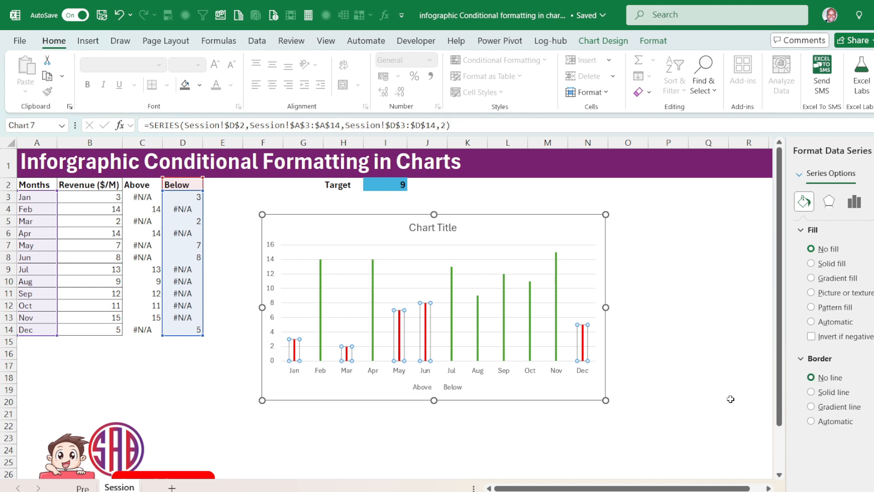
pyautogui.click(629, 341)
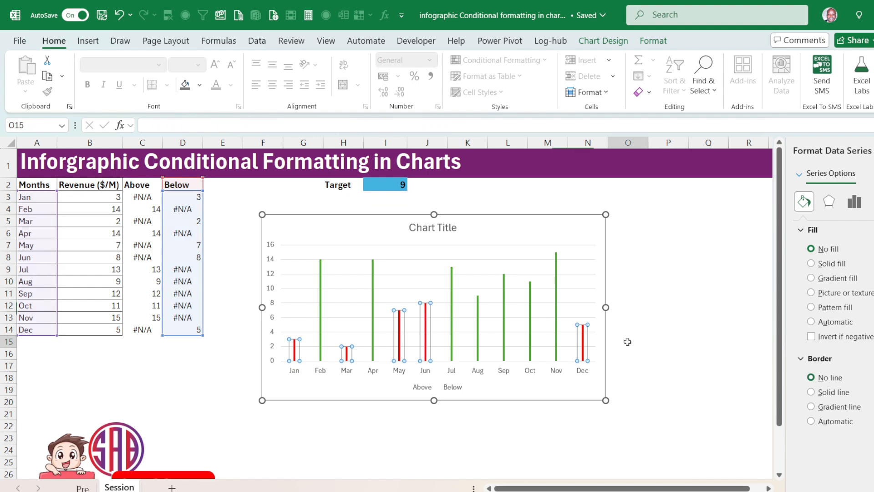
# Select the chart's major horizontal gridlines.
pyautogui.click(451, 247)
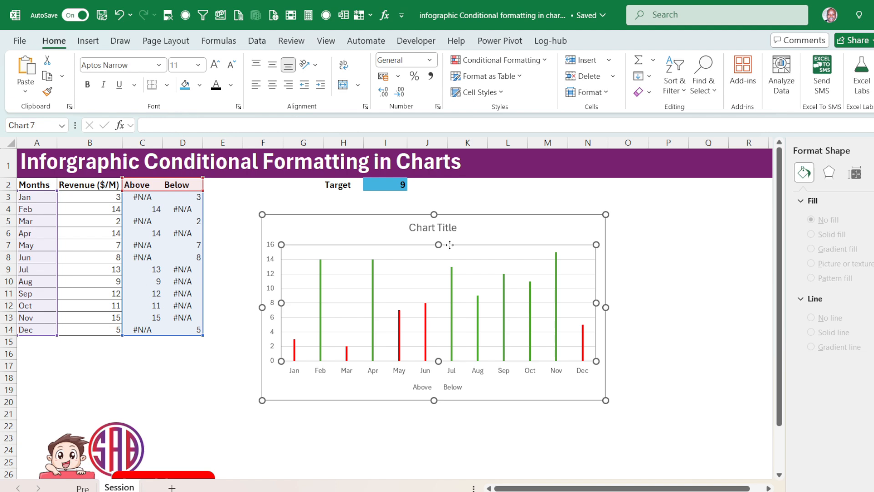
pyautogui.click(469, 259)
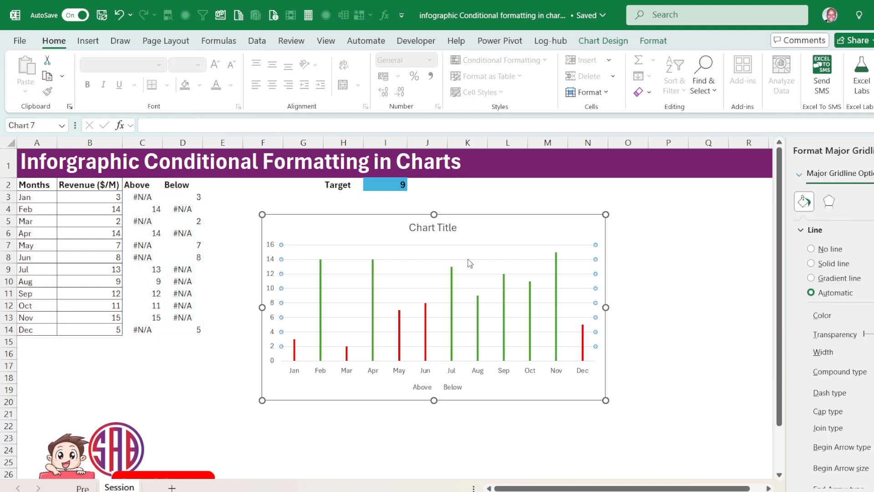